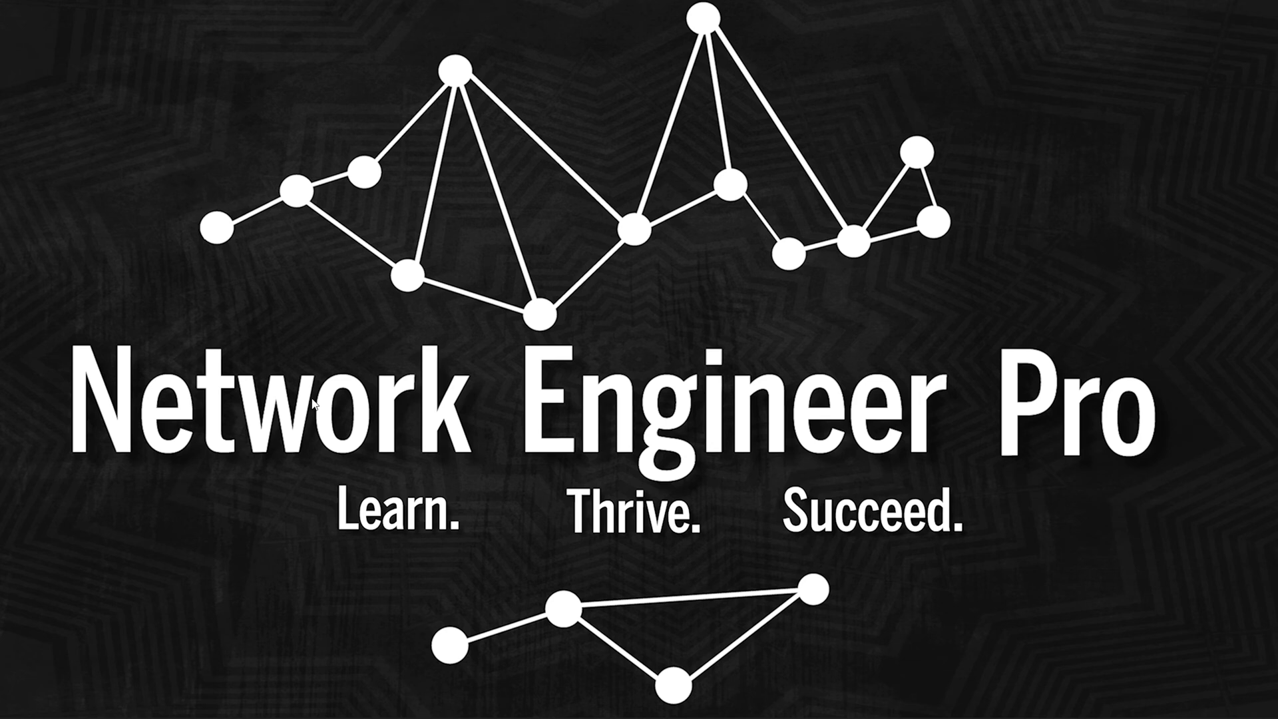
Ping the iDRAC address 192.168.1.93 from a Command Prompt window.
click(603, 263)
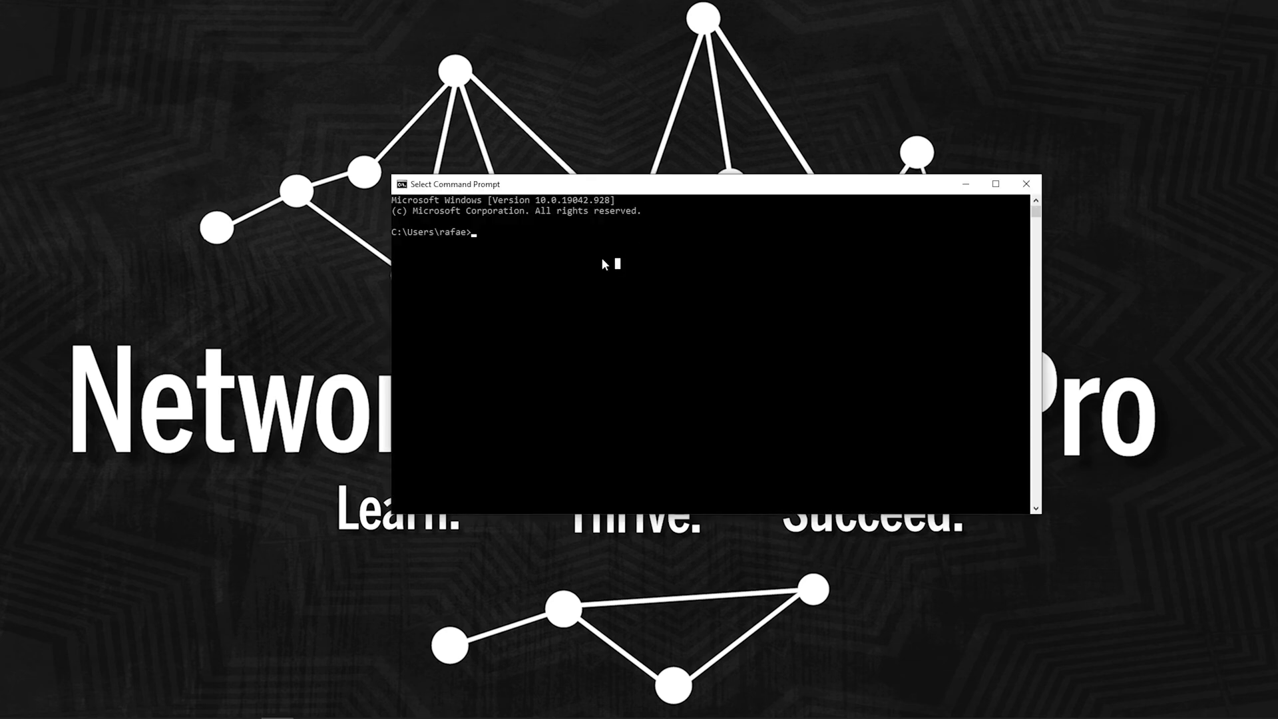
text(ping 192.168.1.93)
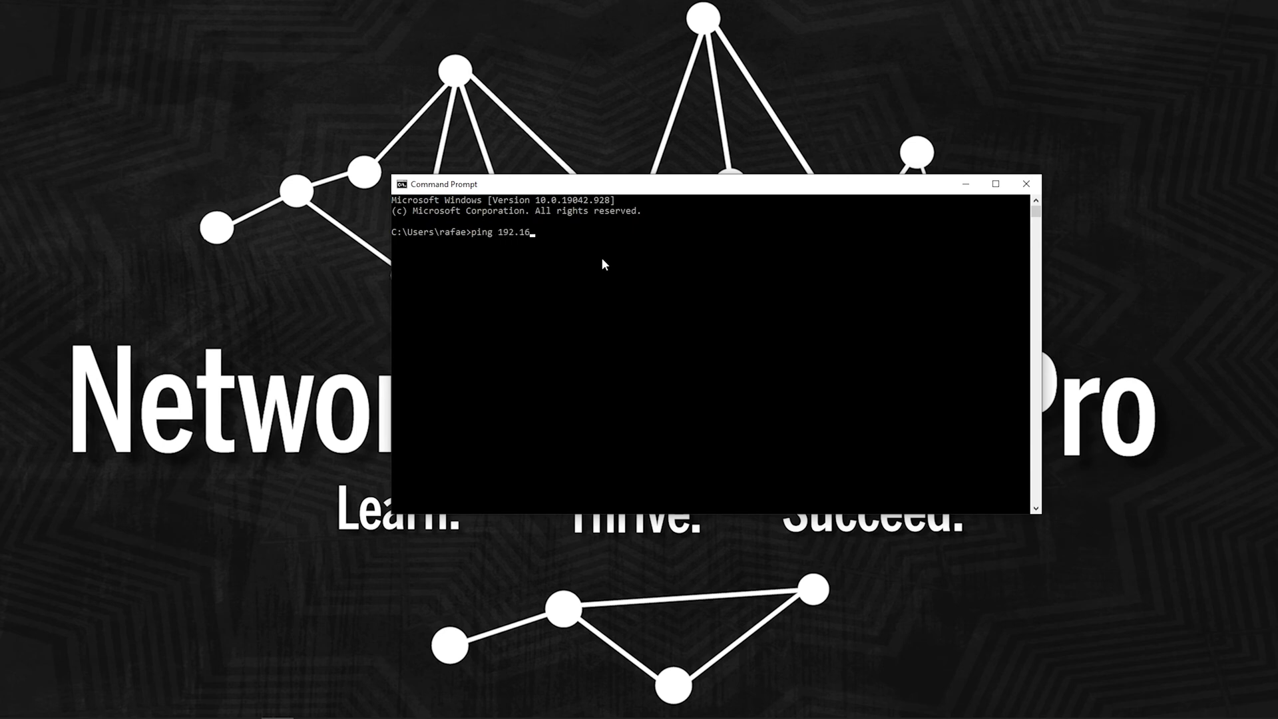
key(Return)
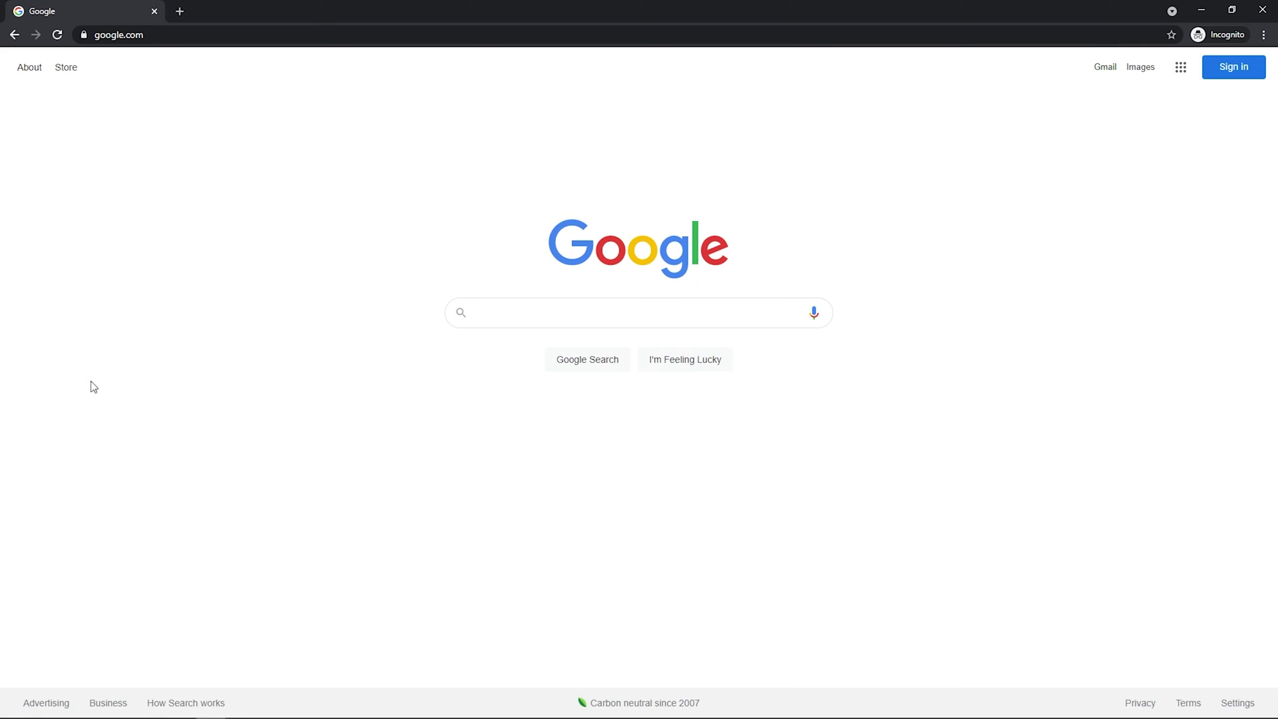
Load the iDRAC login page at 192.168.1.93 in the browser.
click(153, 35)
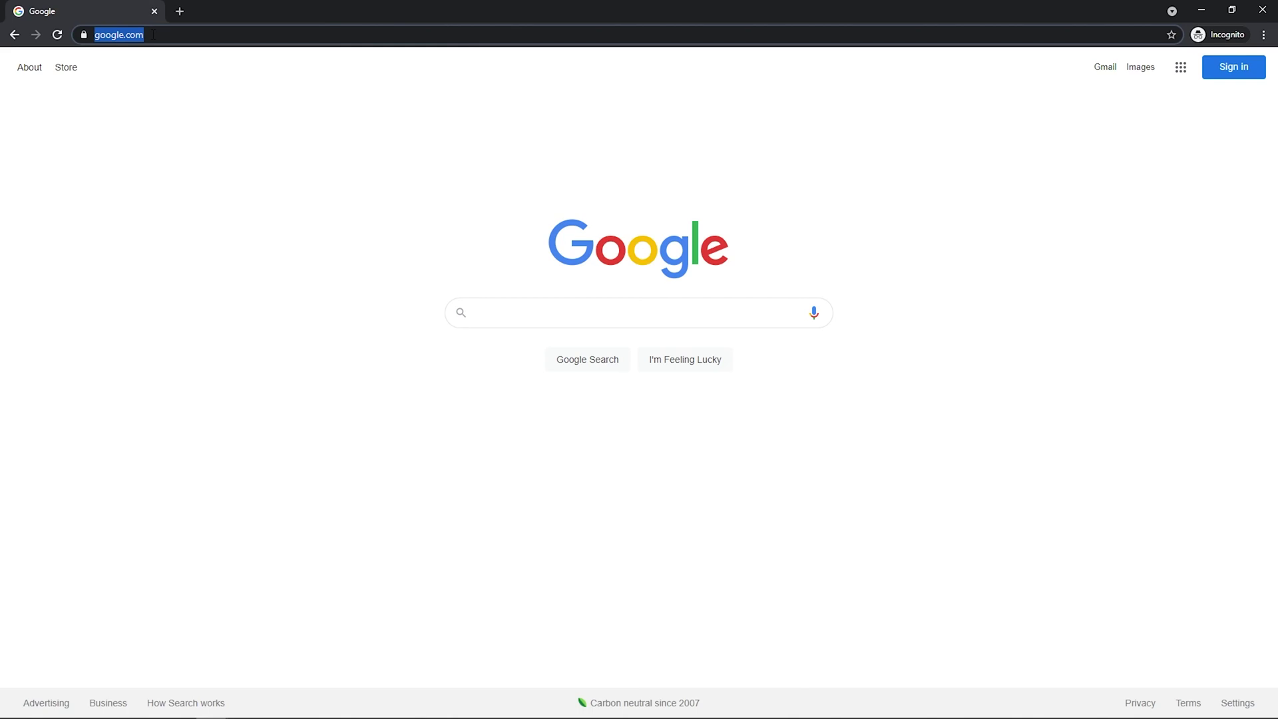
text(192.168.1.93)
key(Return)
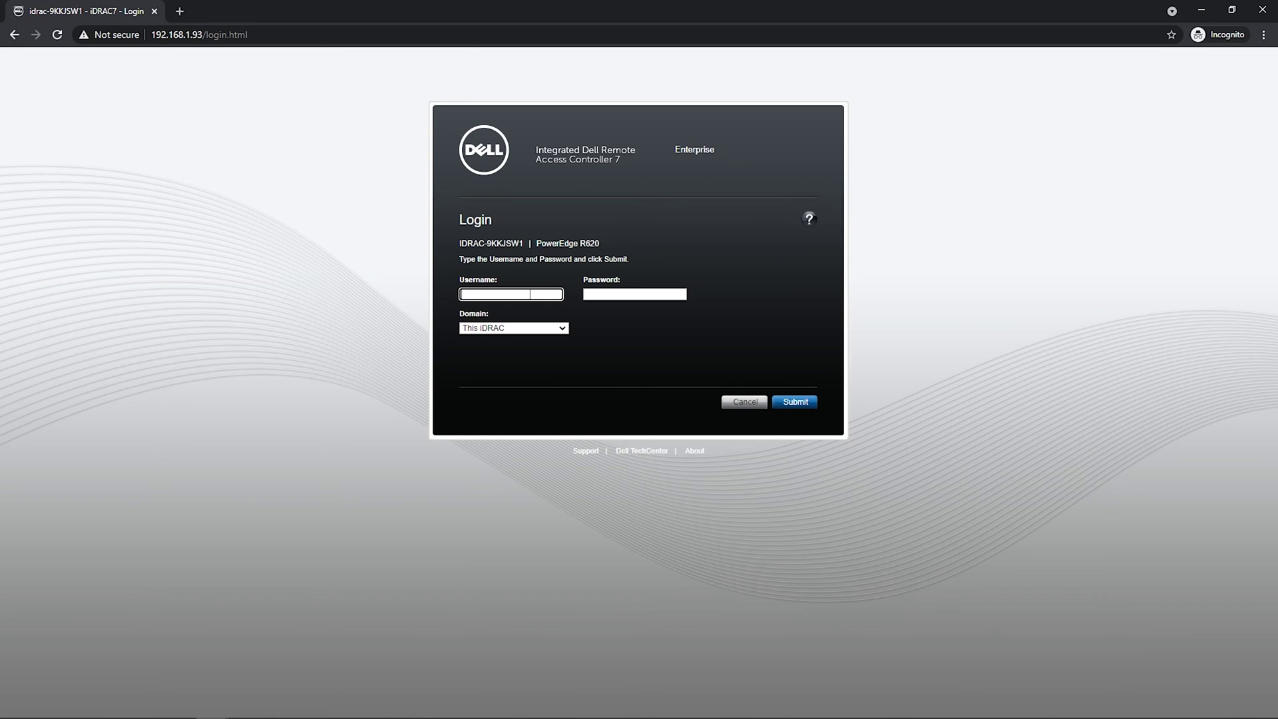
Log in to iDRAC with the administrator username and password.
text(root)
key(Tab)
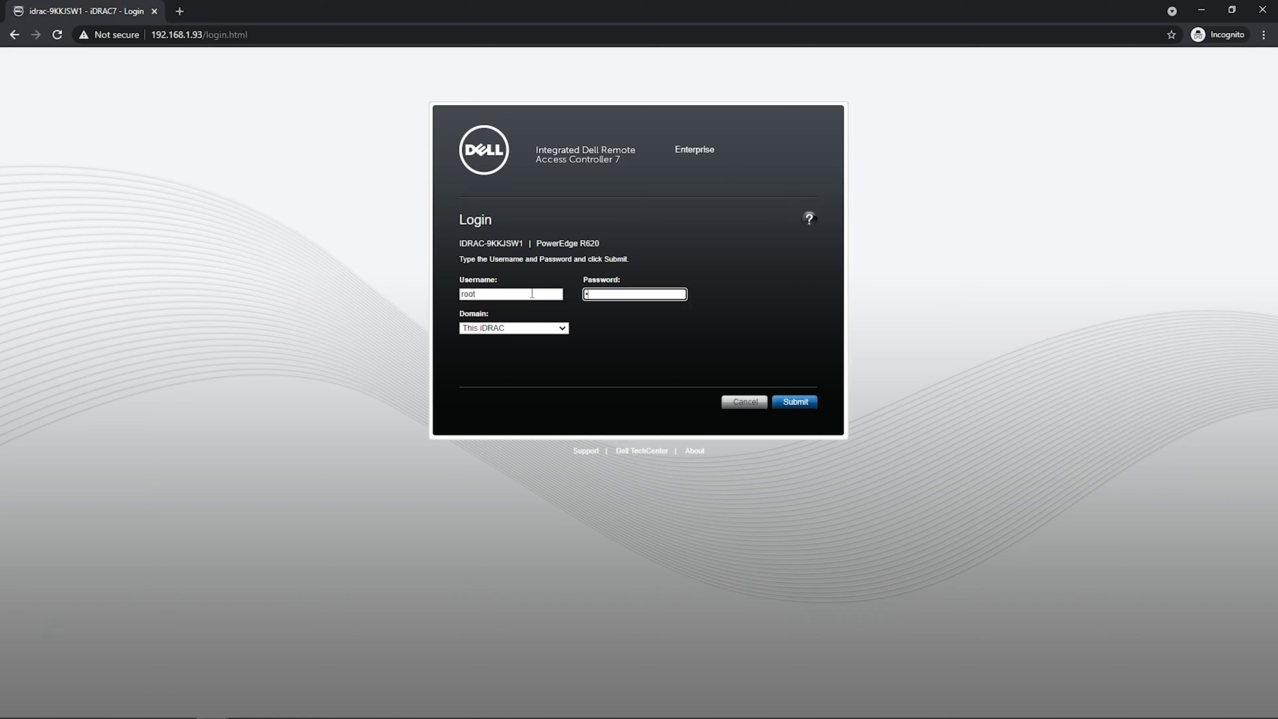
key(Return)
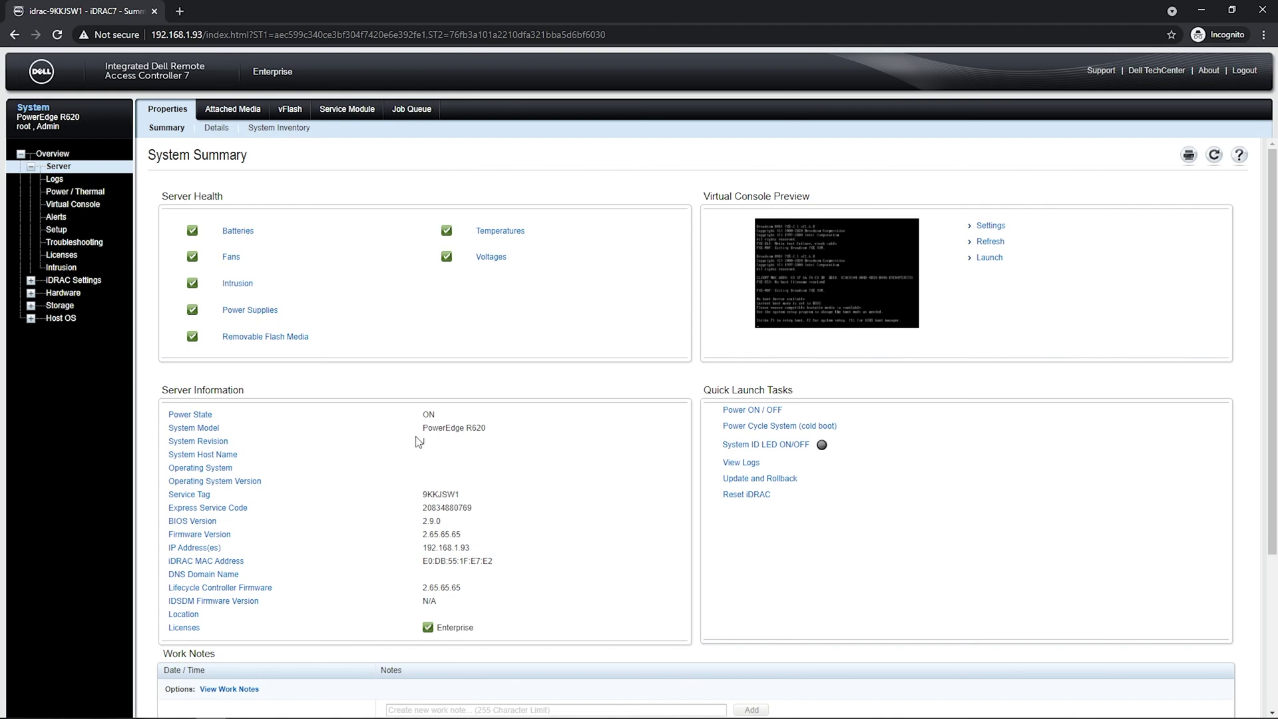
drag(476, 556, 425, 560)
double_click(464, 547)
scroll(439, 561, down, 2)
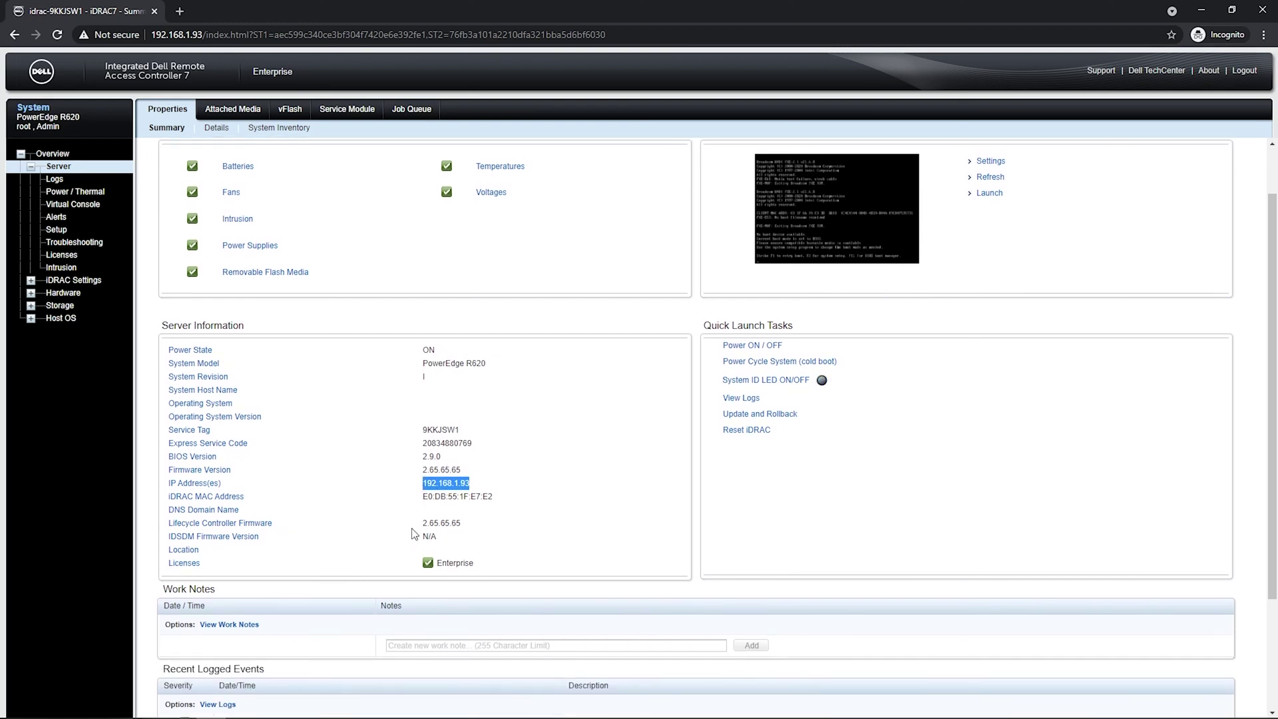
scroll(823, 486, up, 2)
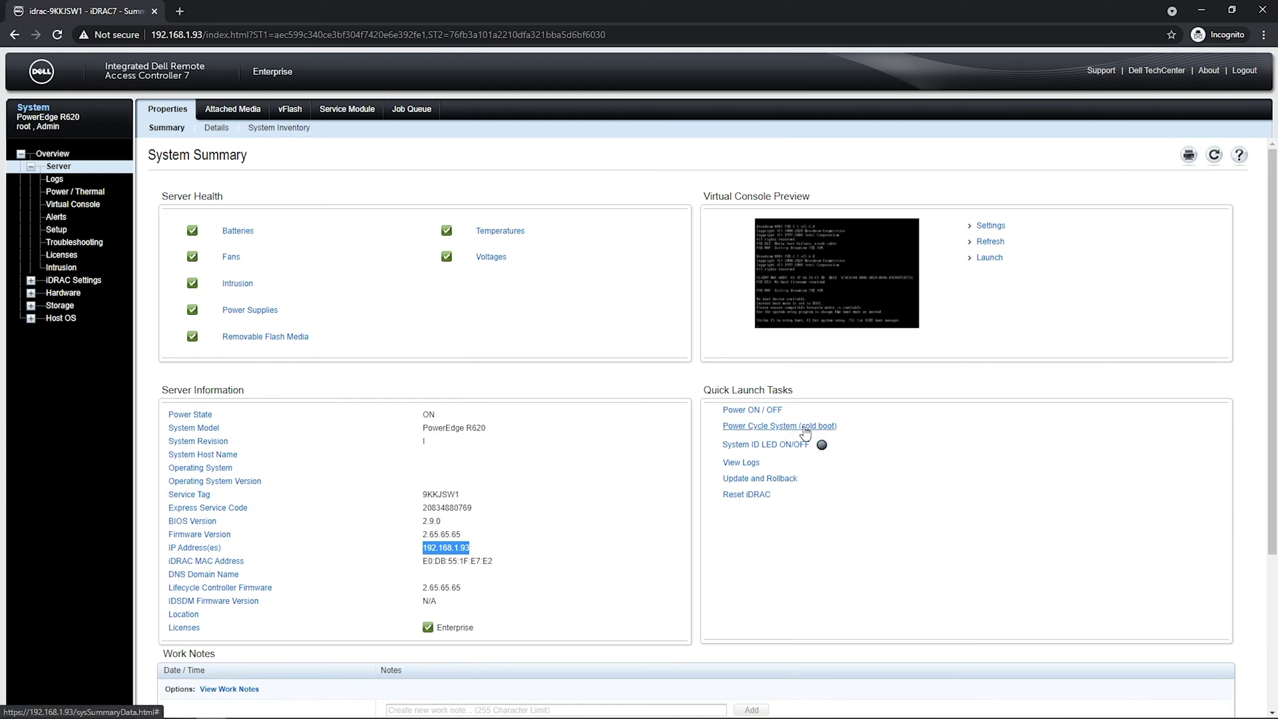
click(845, 429)
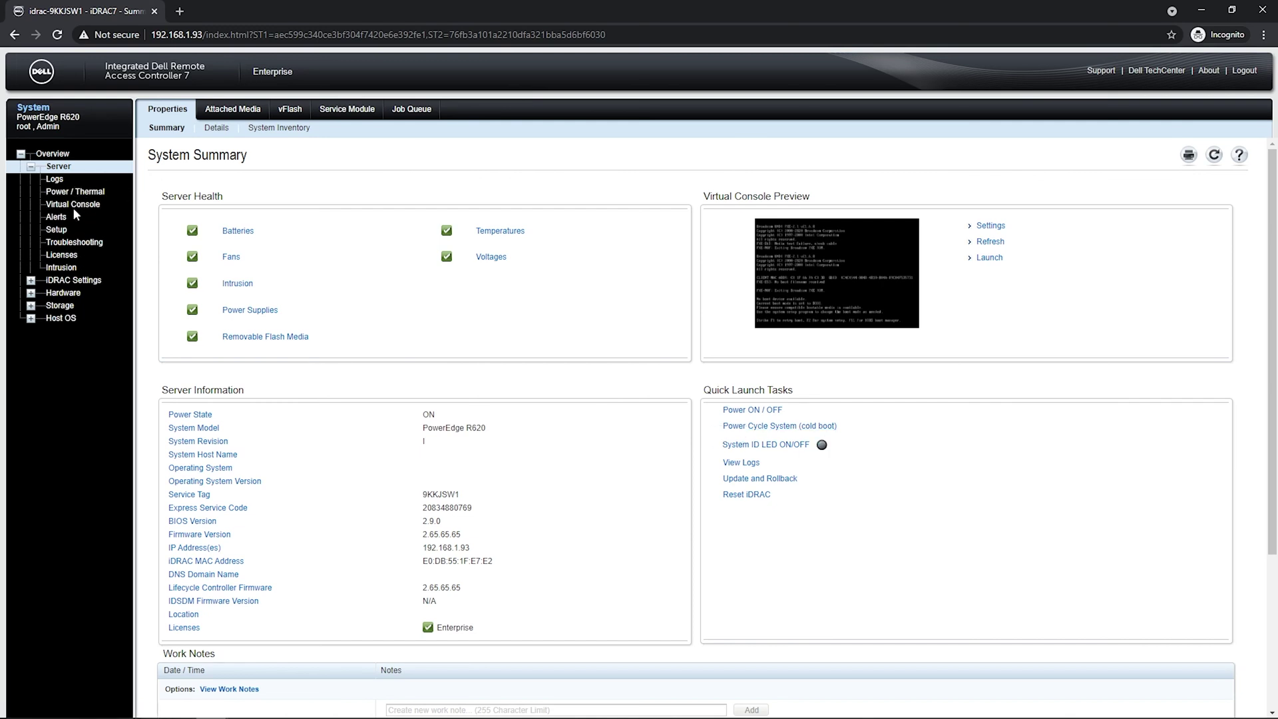
click(31, 285)
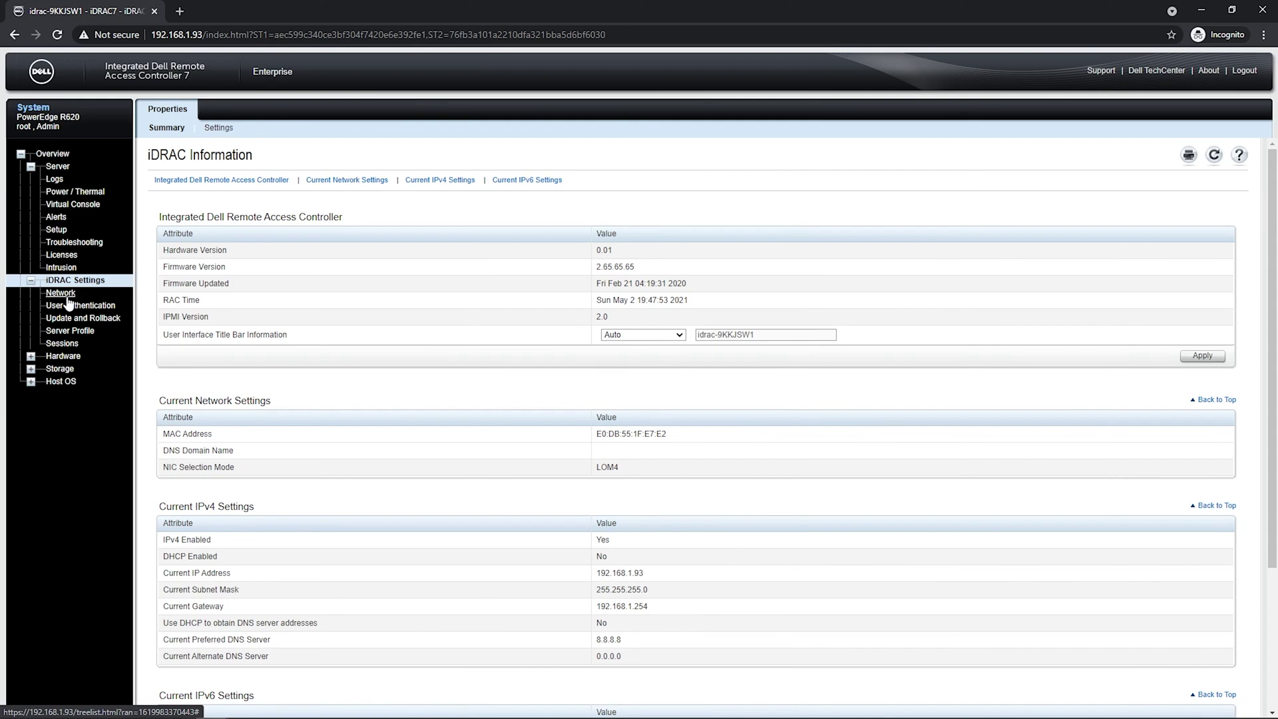
click(34, 357)
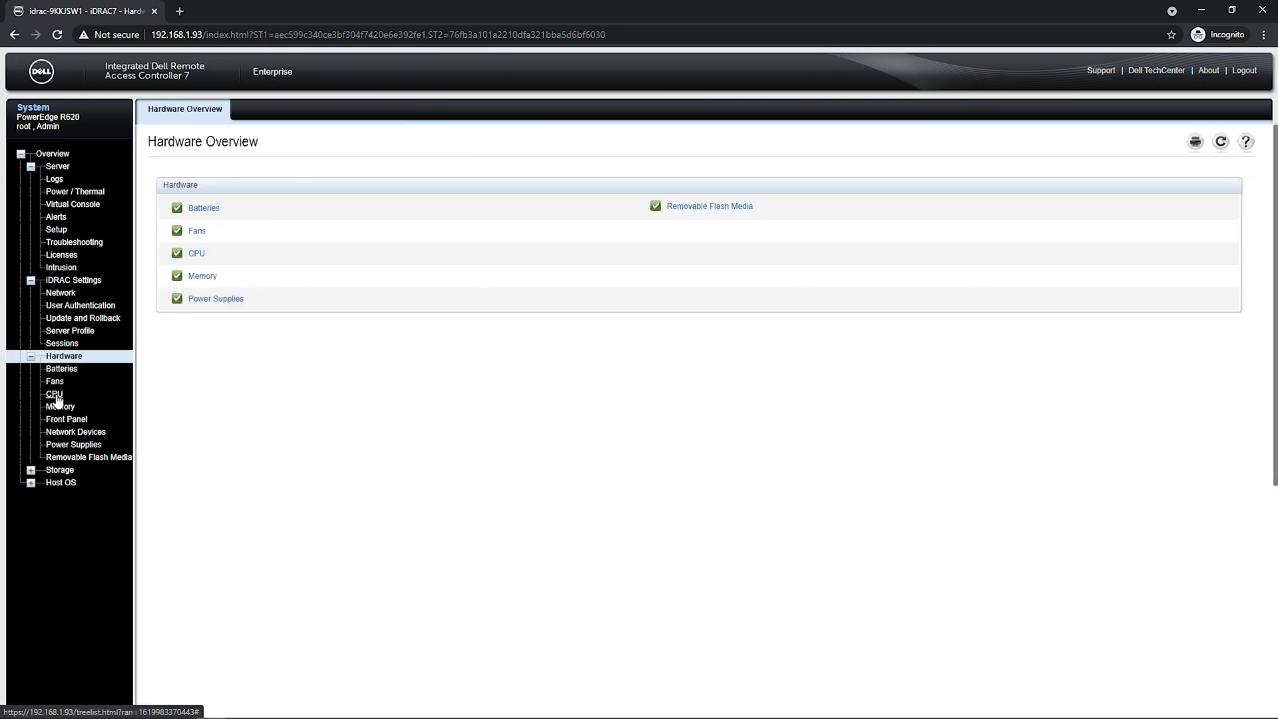
click(54, 395)
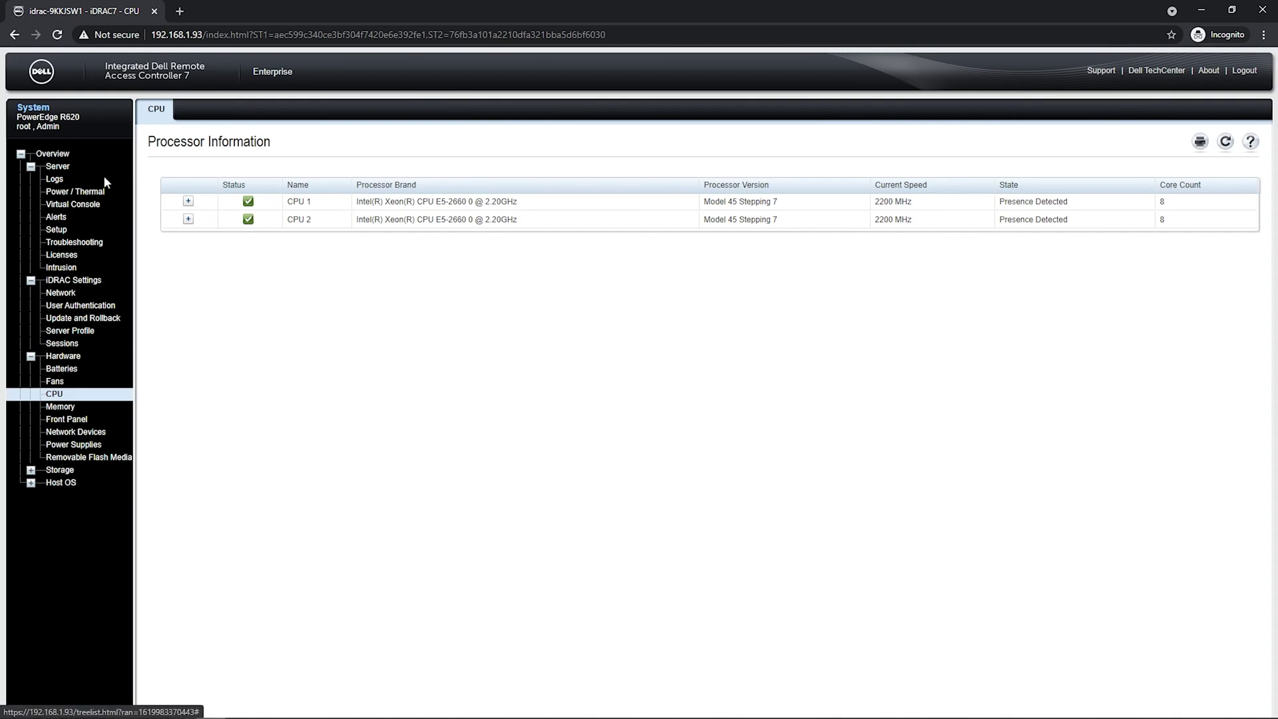
click(51, 154)
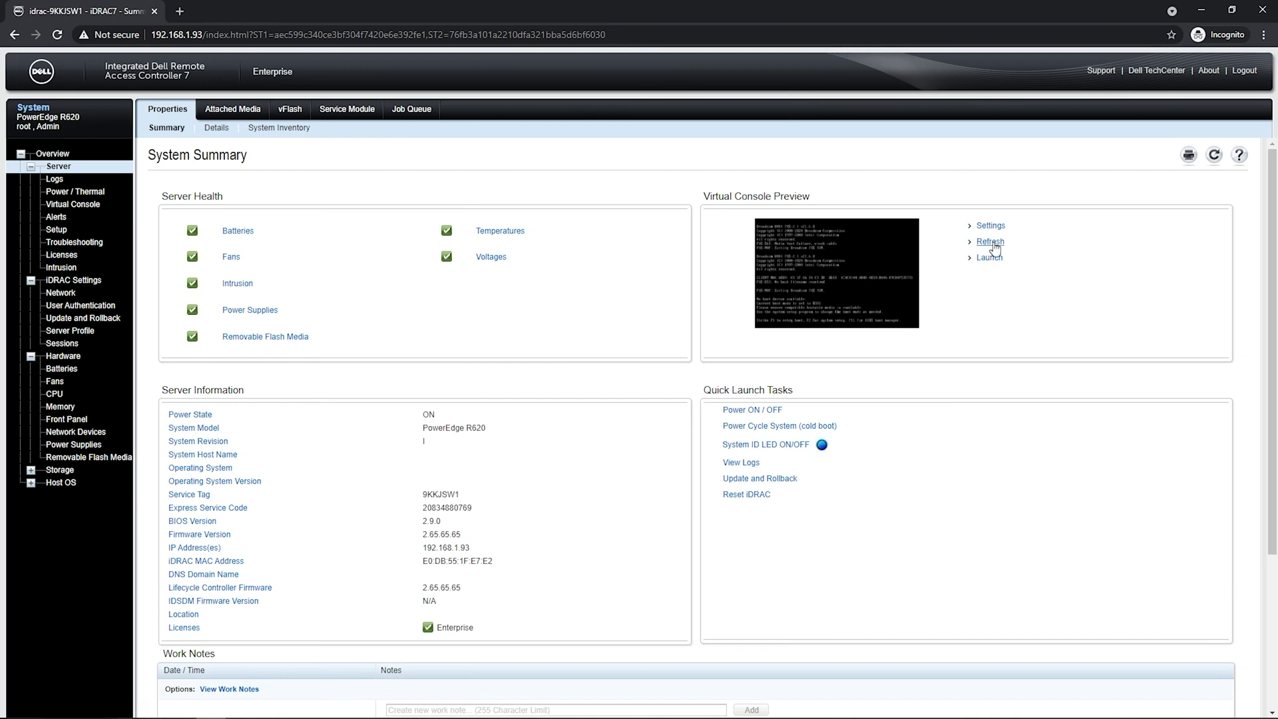
Launch the Virtual Console via viewer.jnlp, accepting the connection and Java certificate warnings.
click(981, 260)
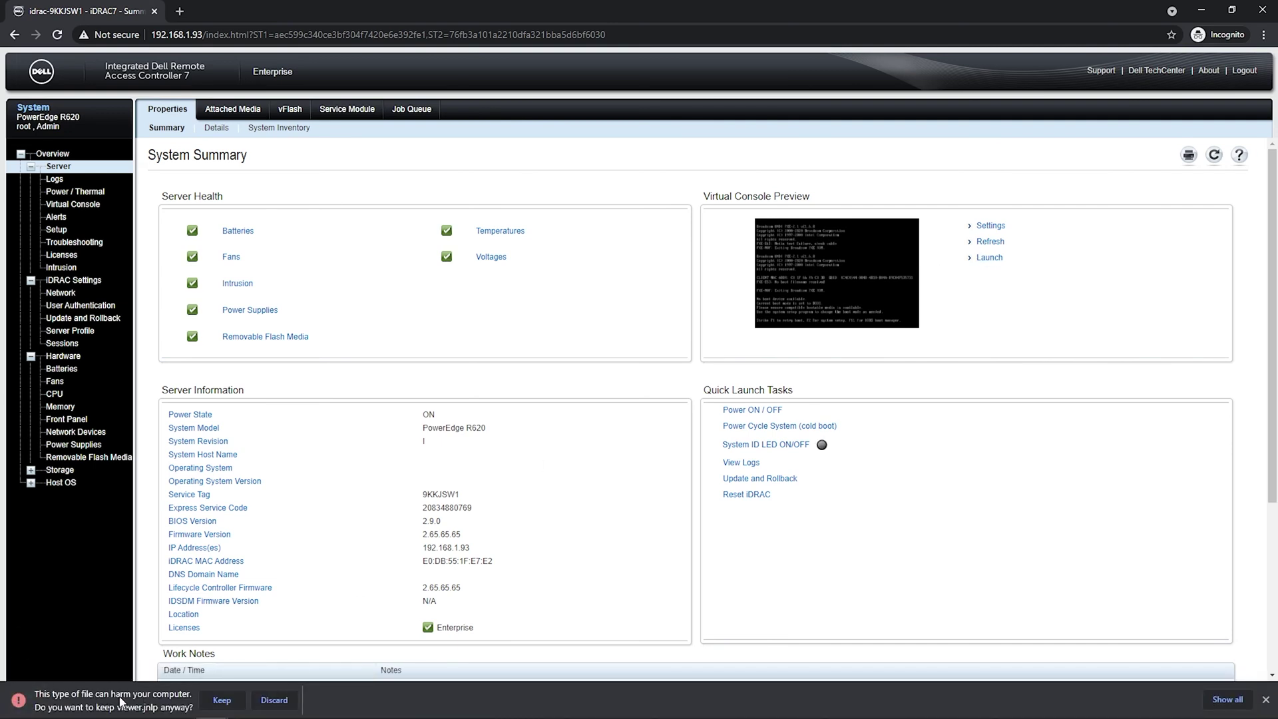
click(218, 699)
click(84, 695)
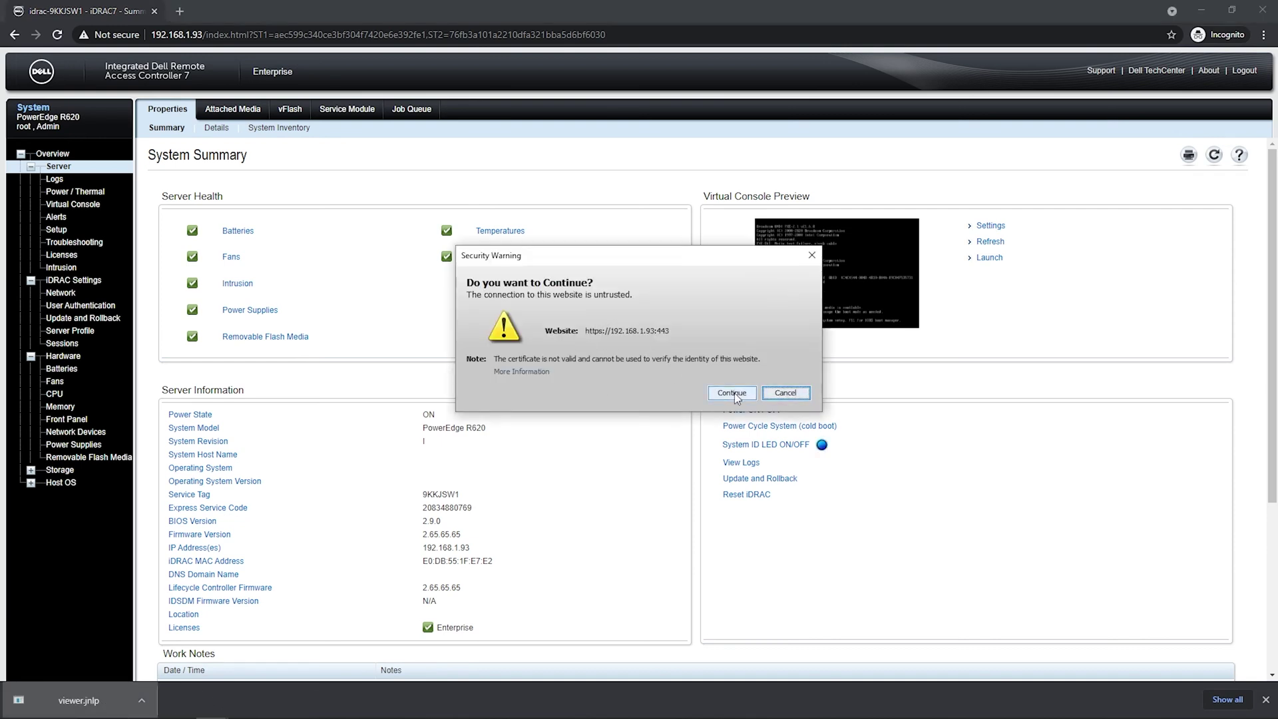
click(732, 393)
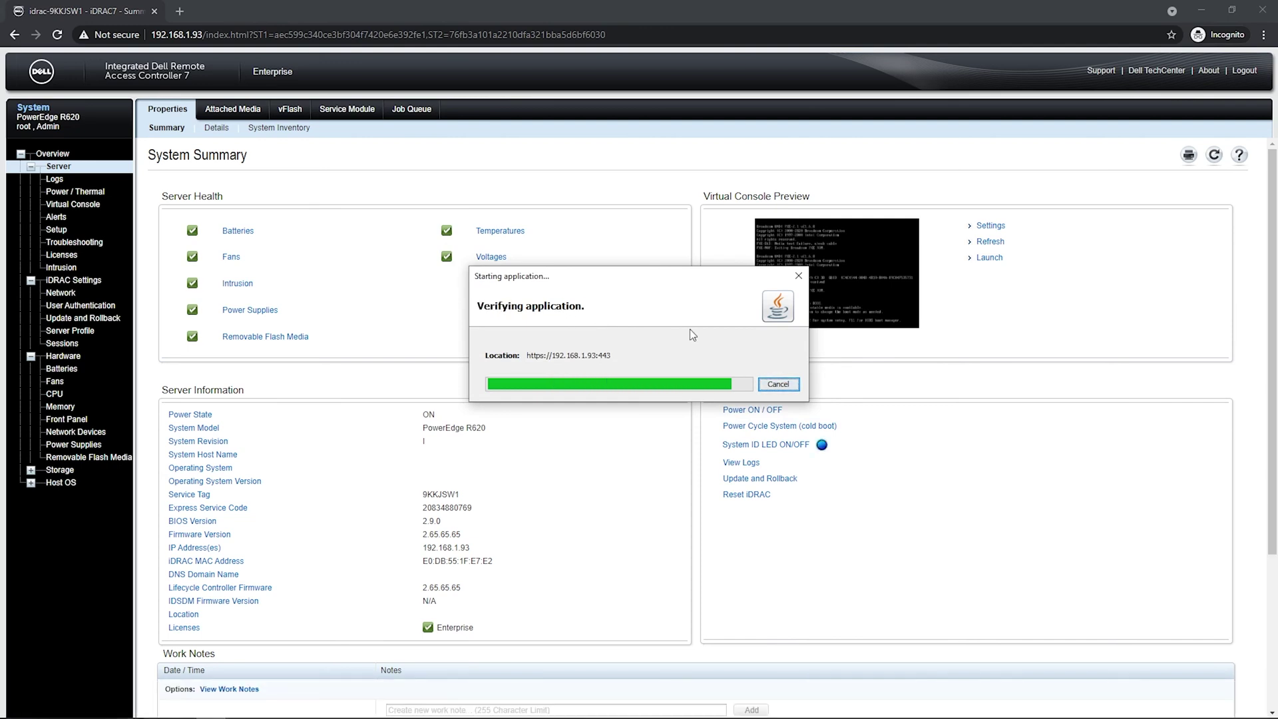
click(727, 405)
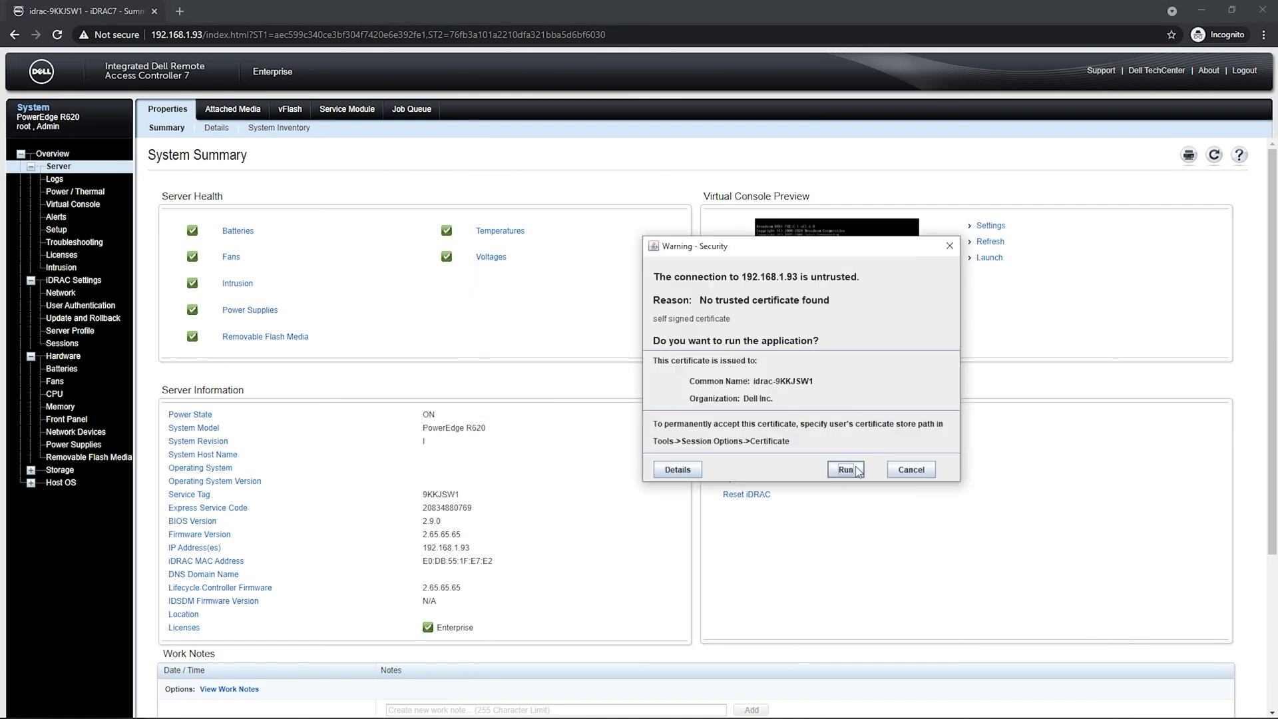
click(856, 469)
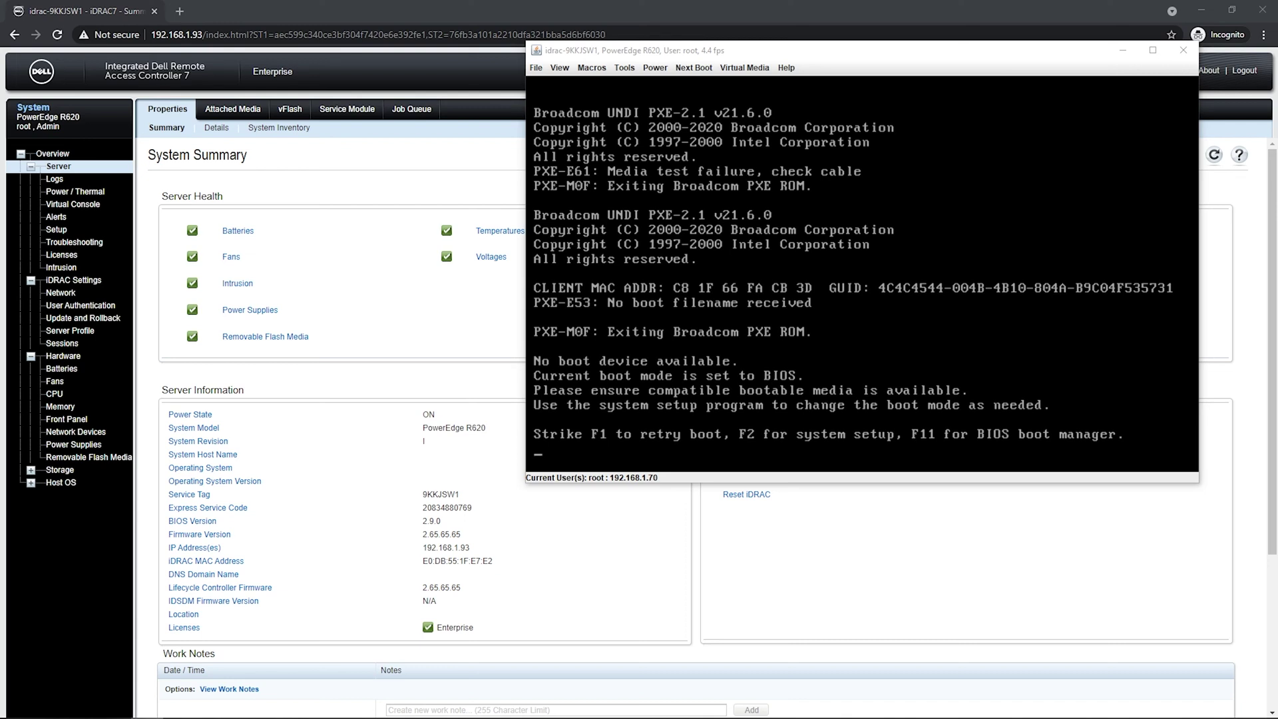
Send F1 to the server console to retry booting.
click(589, 434)
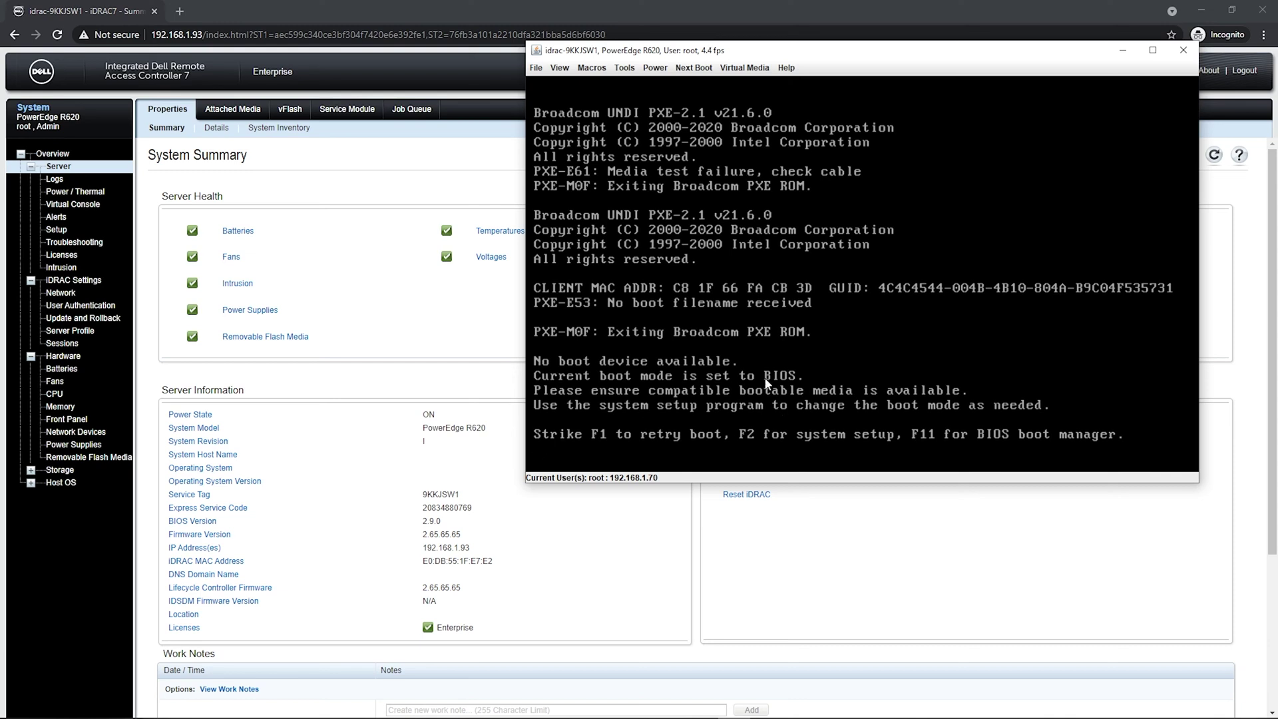
key(F1)
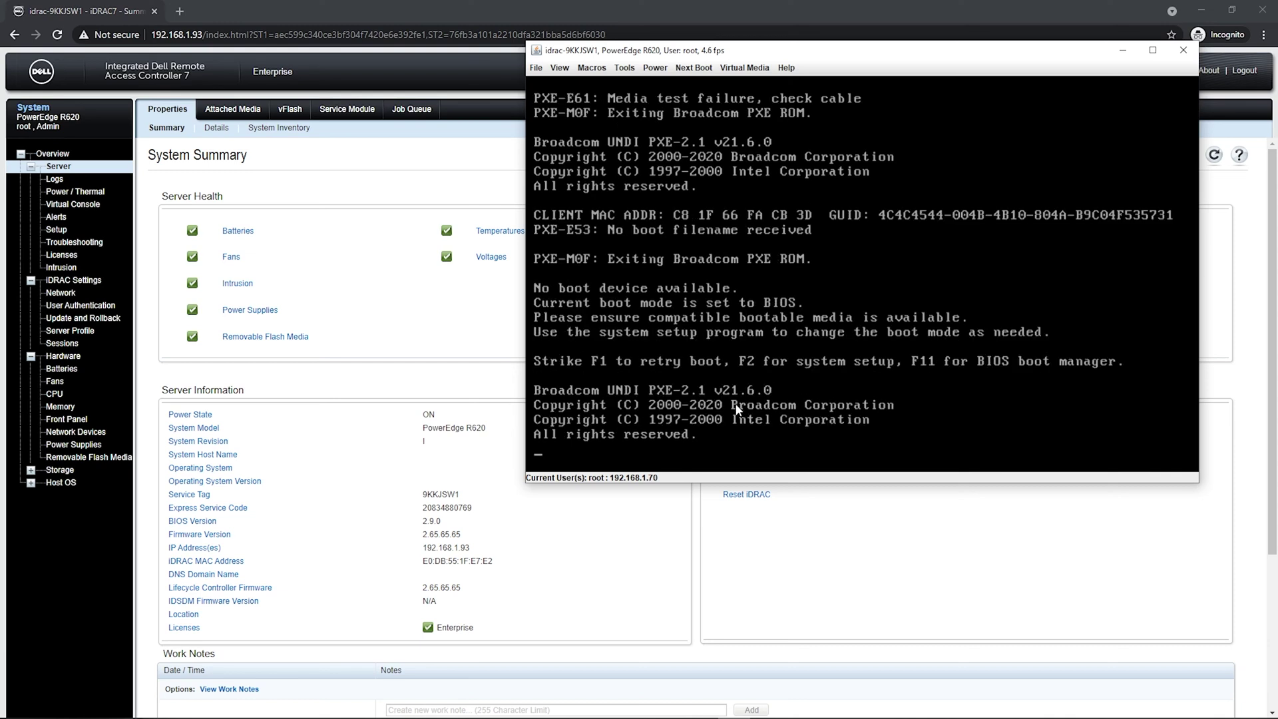
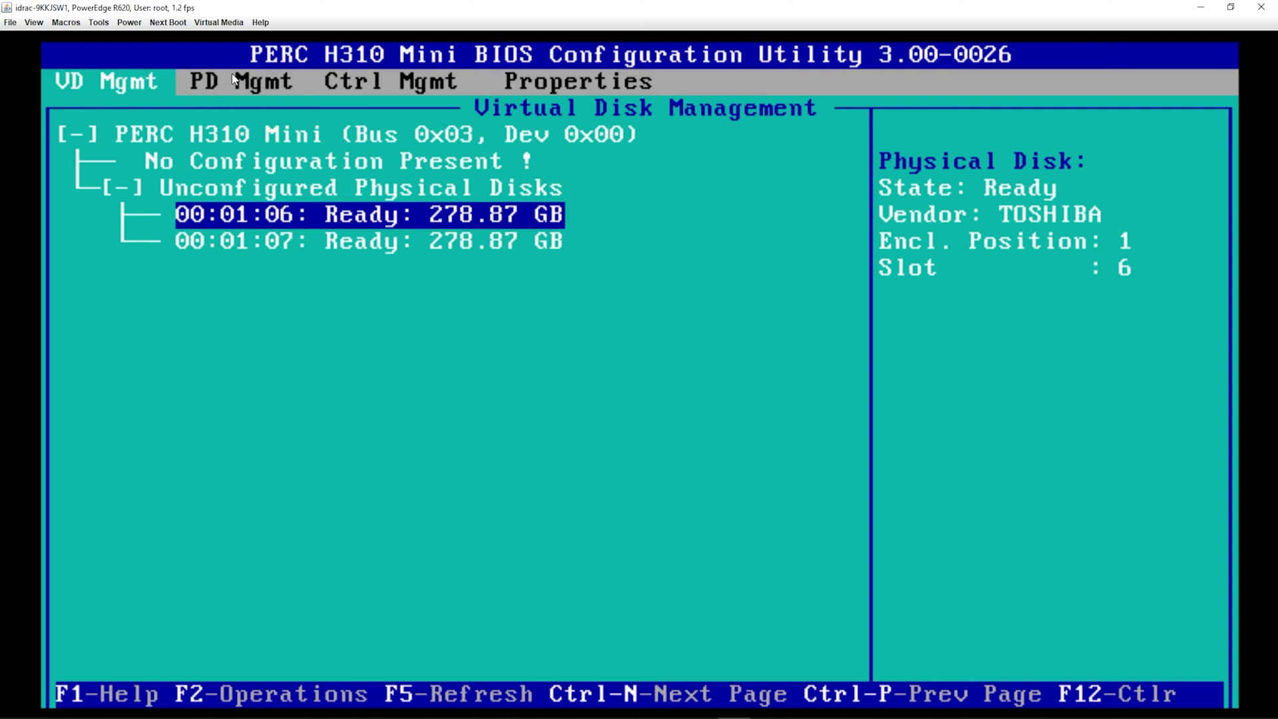
Open the operations menu for TOSHIBA disk 00:01:06 in Physical Disk Management.
key(Up)
key(Up)
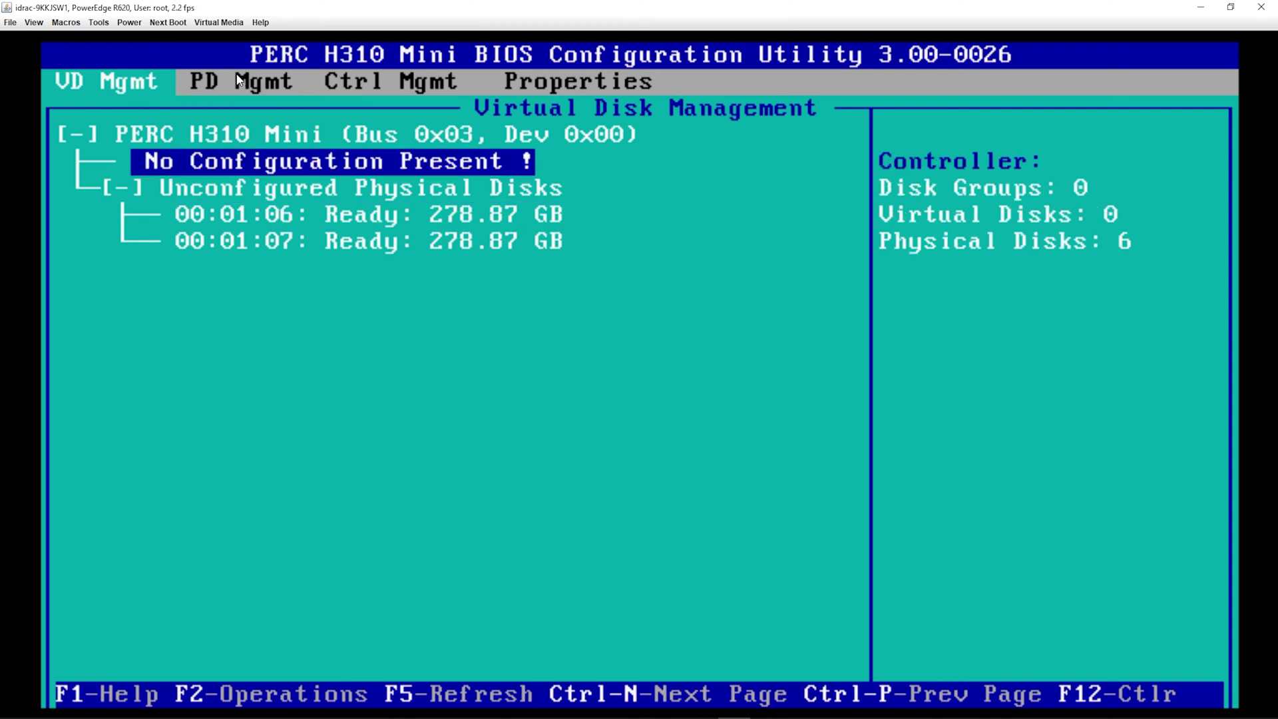
key(ctrl+n)
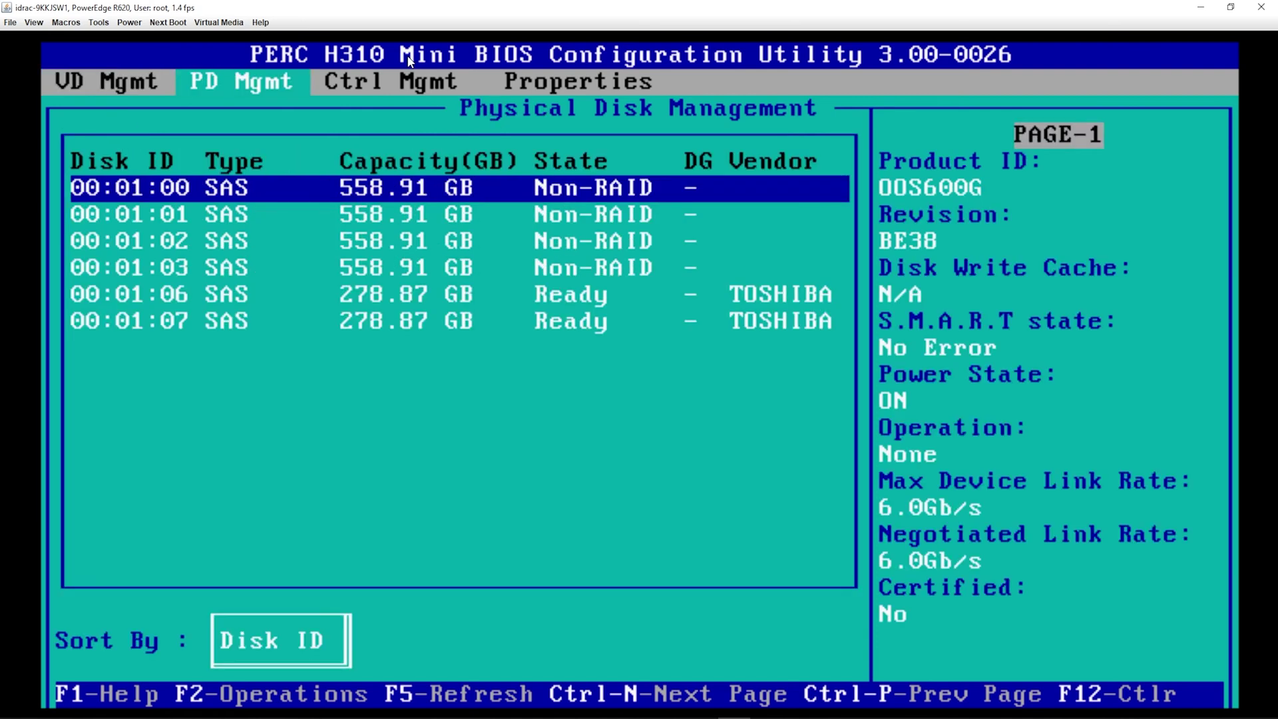
key(Down)
key(Down)
key(Down)
key(Down)
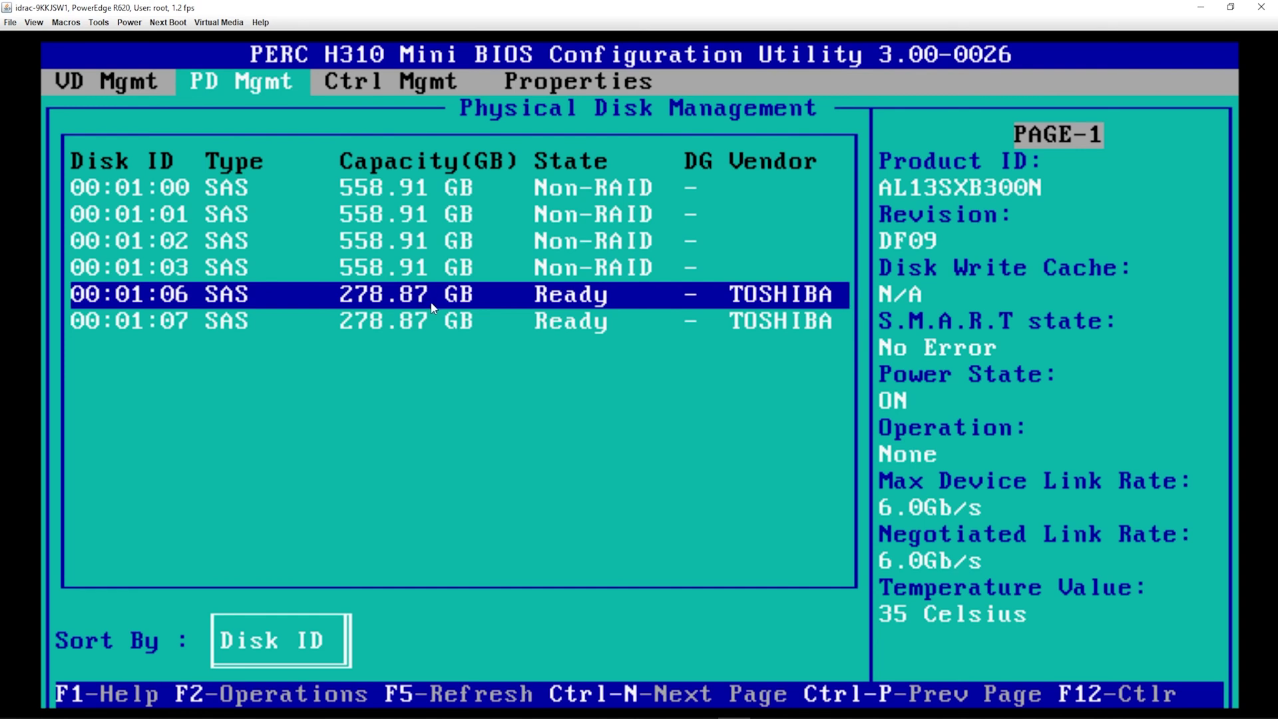
key(F2)
Convert TOSHIBA disks 00:01:06 and 00:01:07 to Non-RAID, confirming each with Yes.
key(Down)
key(Down)
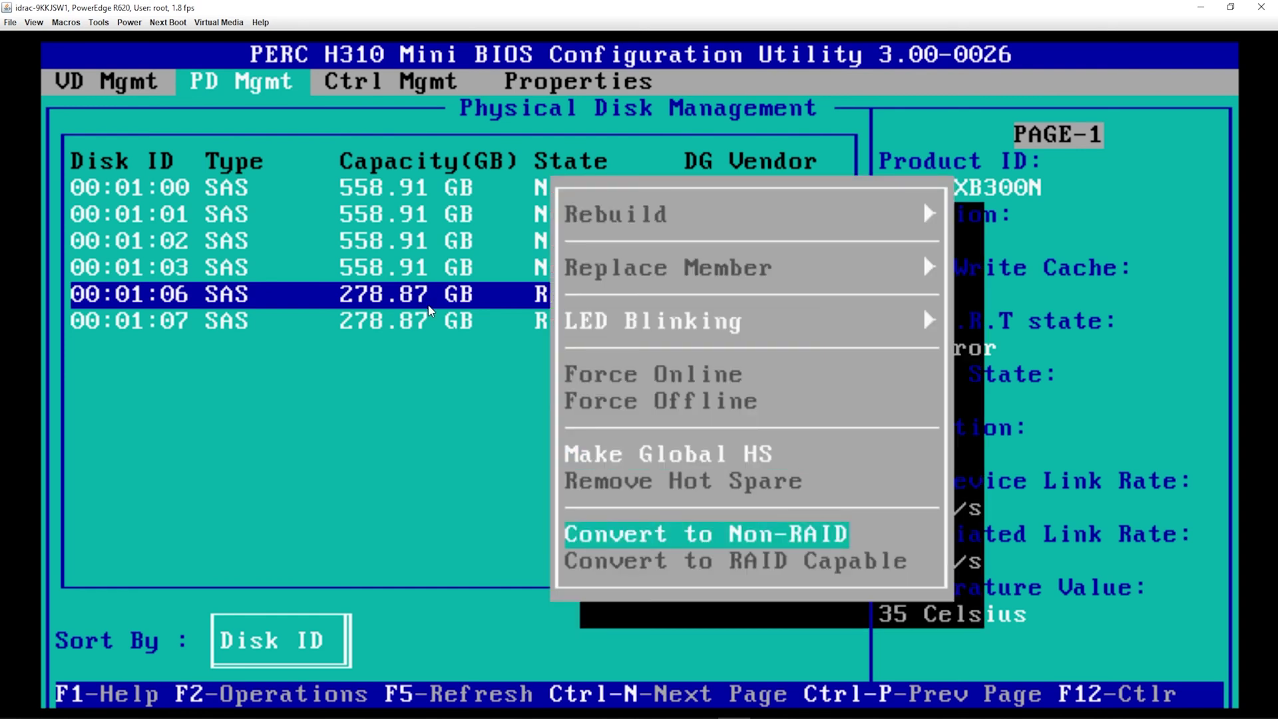
key(Return)
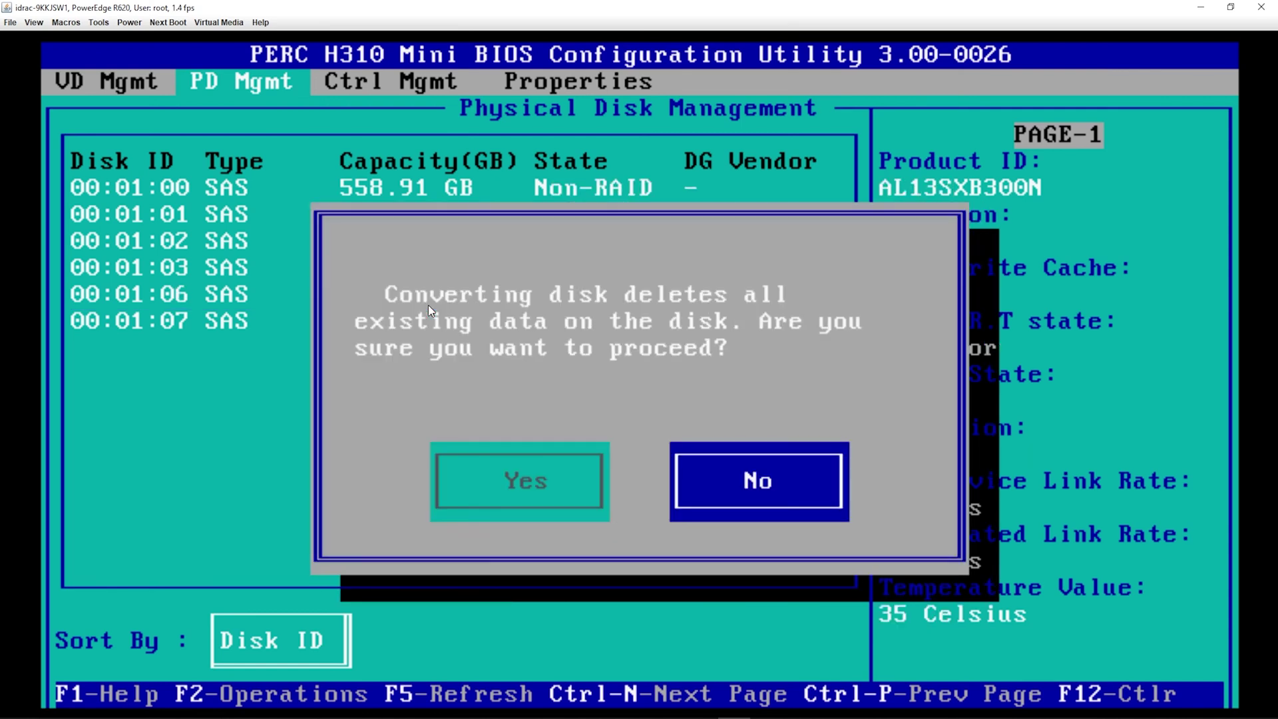
key(Left)
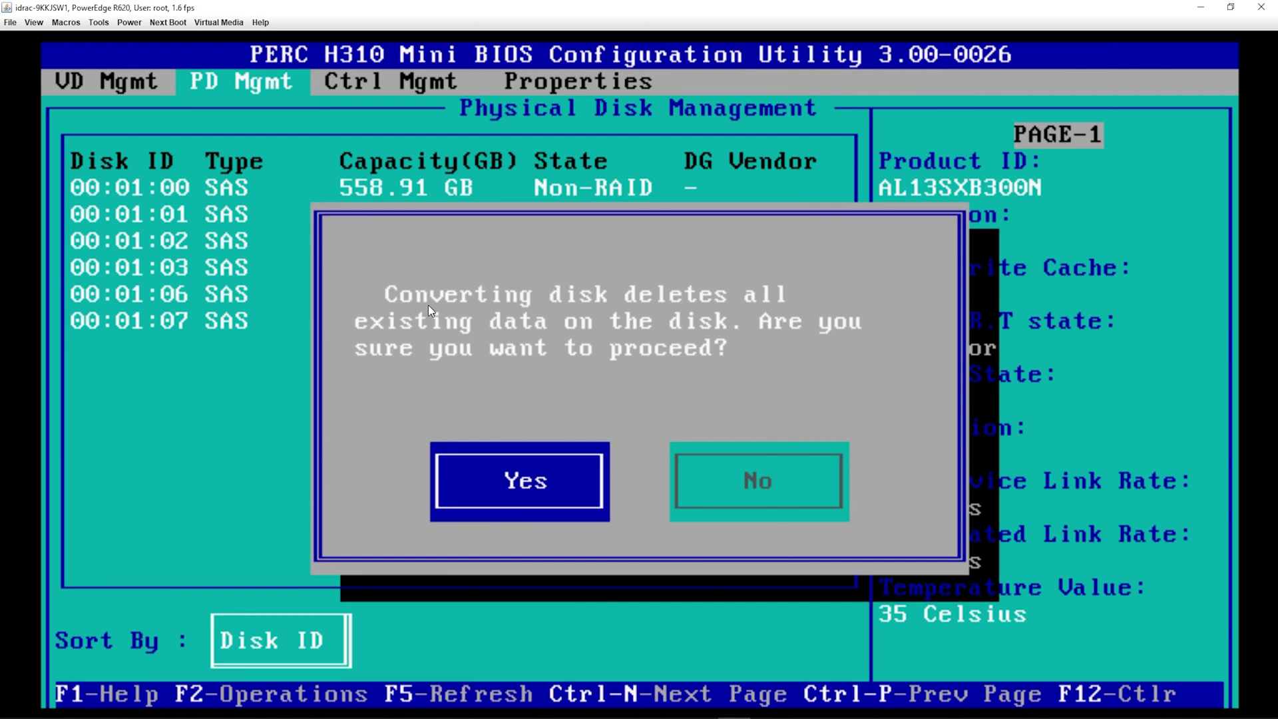
key(Return)
key(Down)
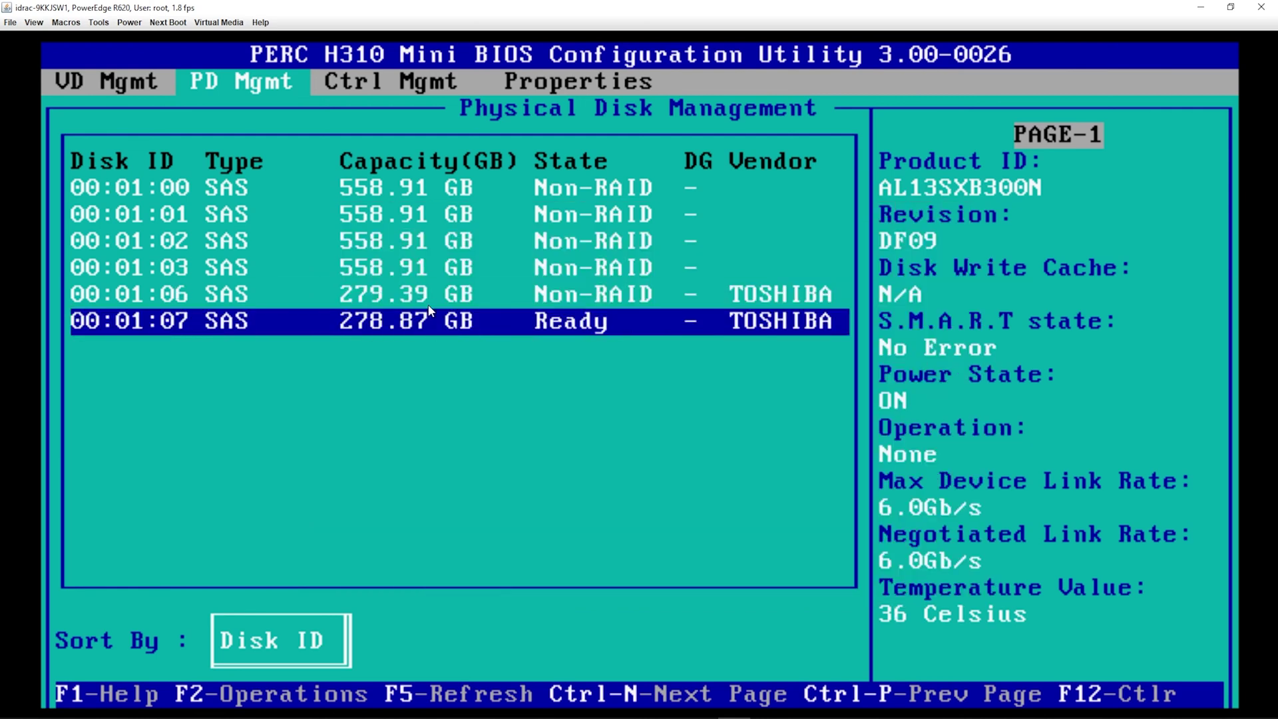
key(F2)
key(Down)
key(Down)
key(Return)
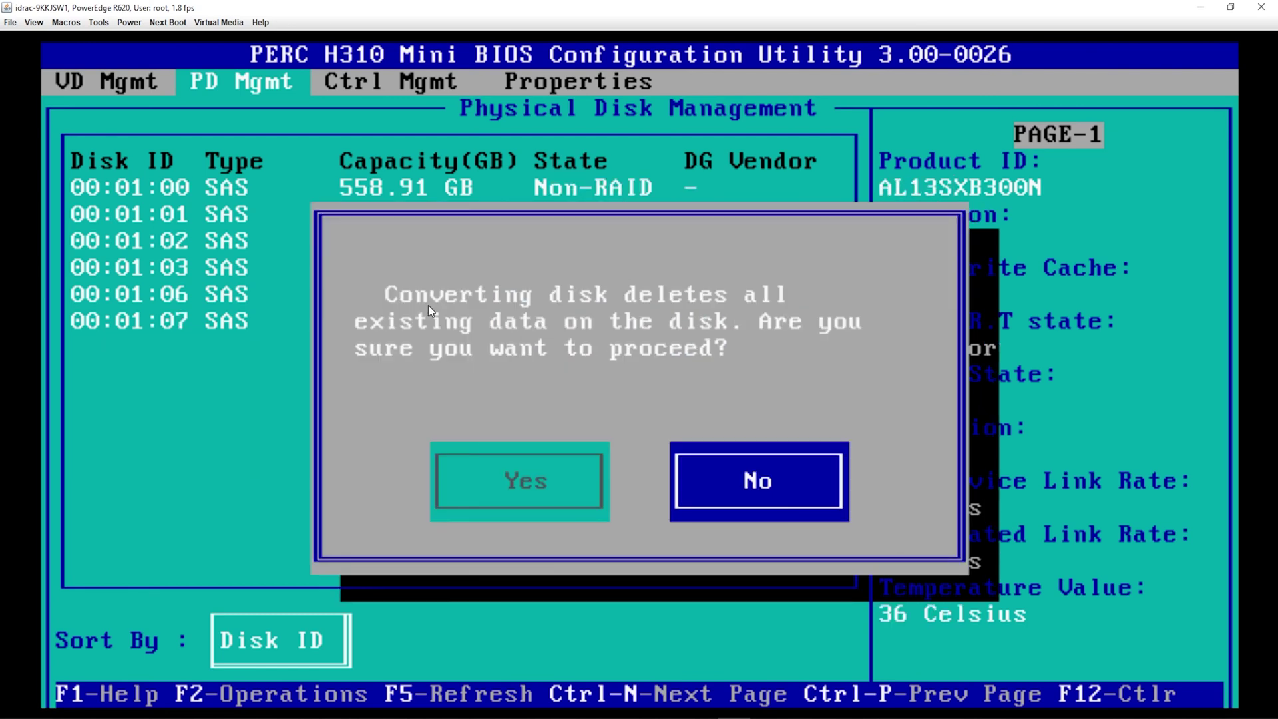
key(Left)
key(Return)
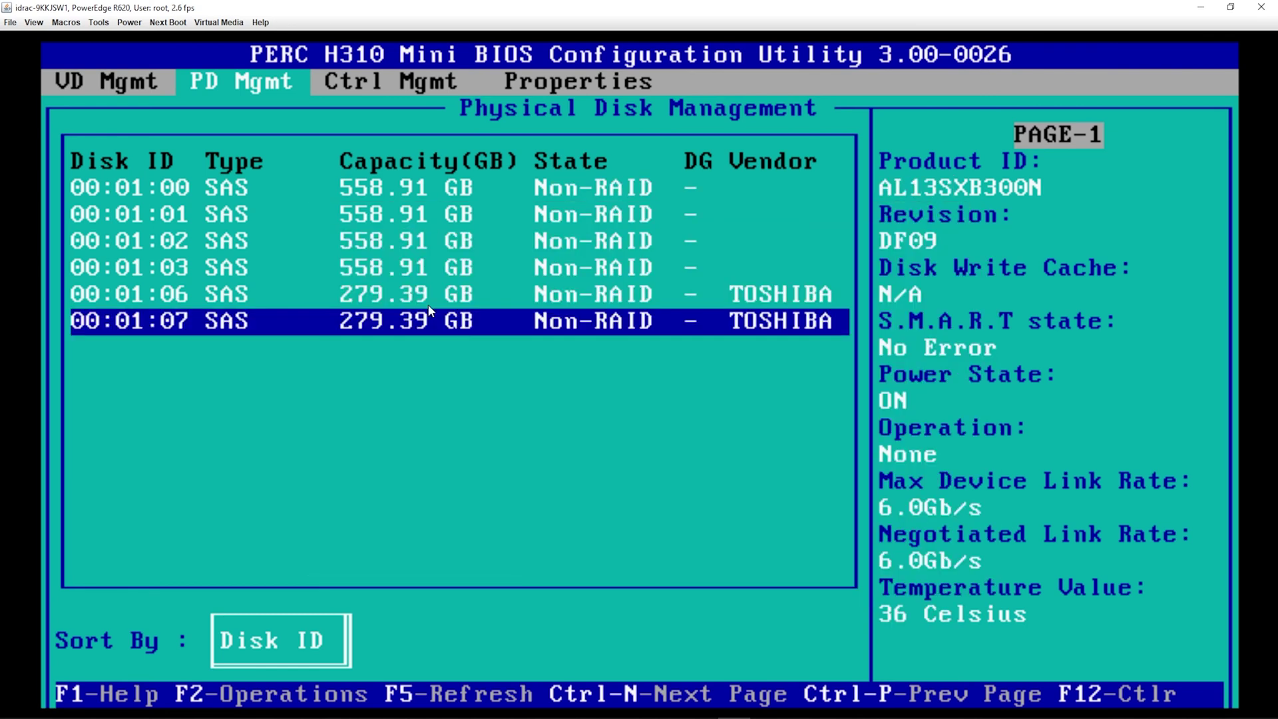
key(Up)
key(Up)
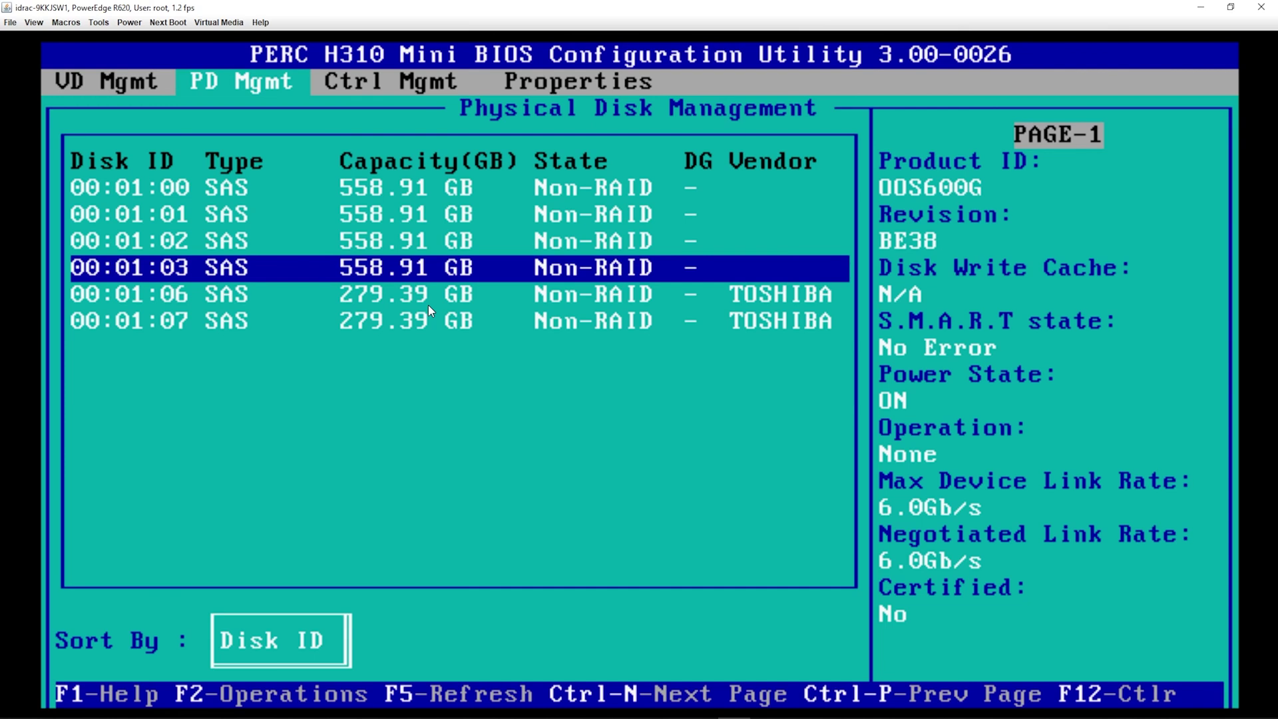
Convert disks 00:01:03 and 00:01:02 to RAID-capable, confirming each.
key(F2)
key(Down)
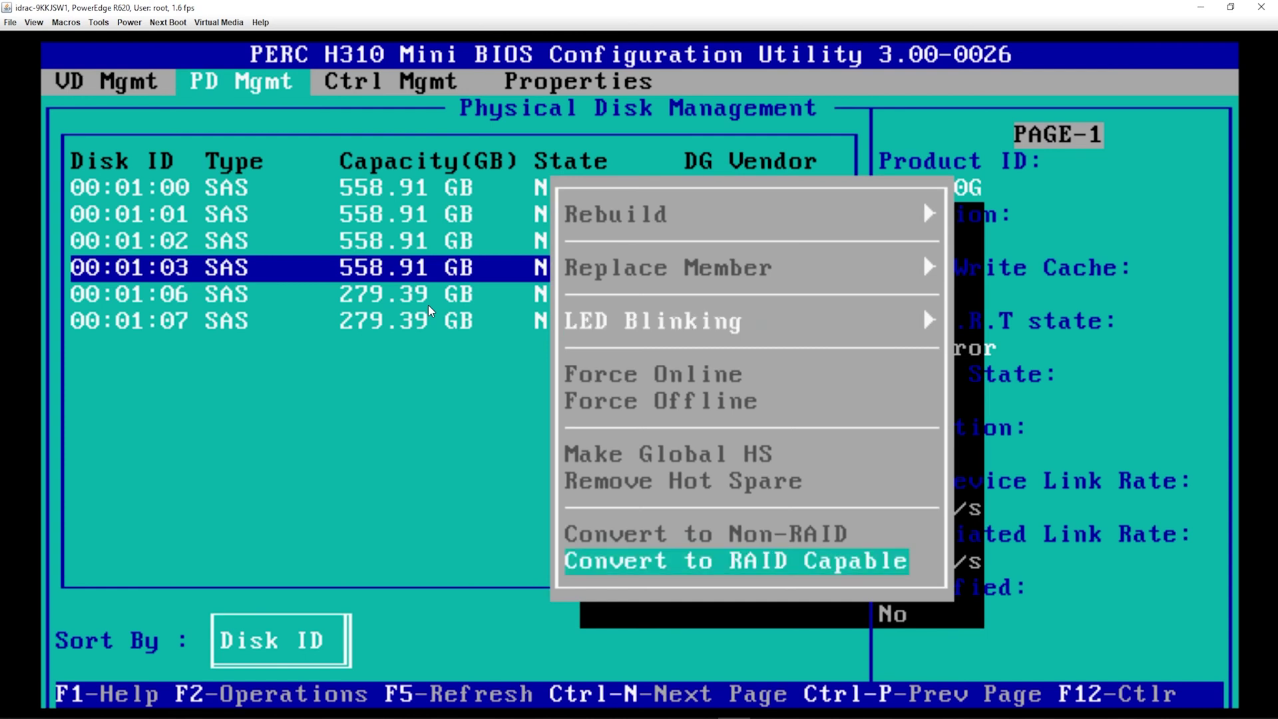
key(Return)
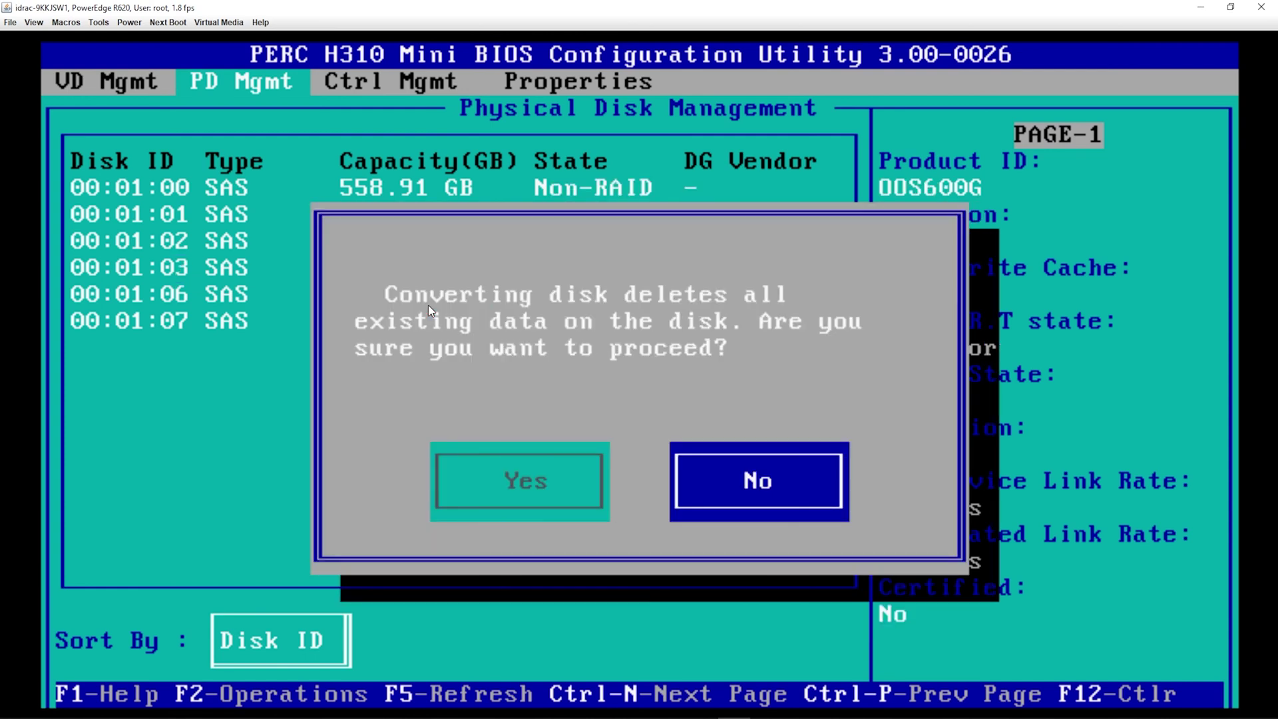
key(Left)
key(Return)
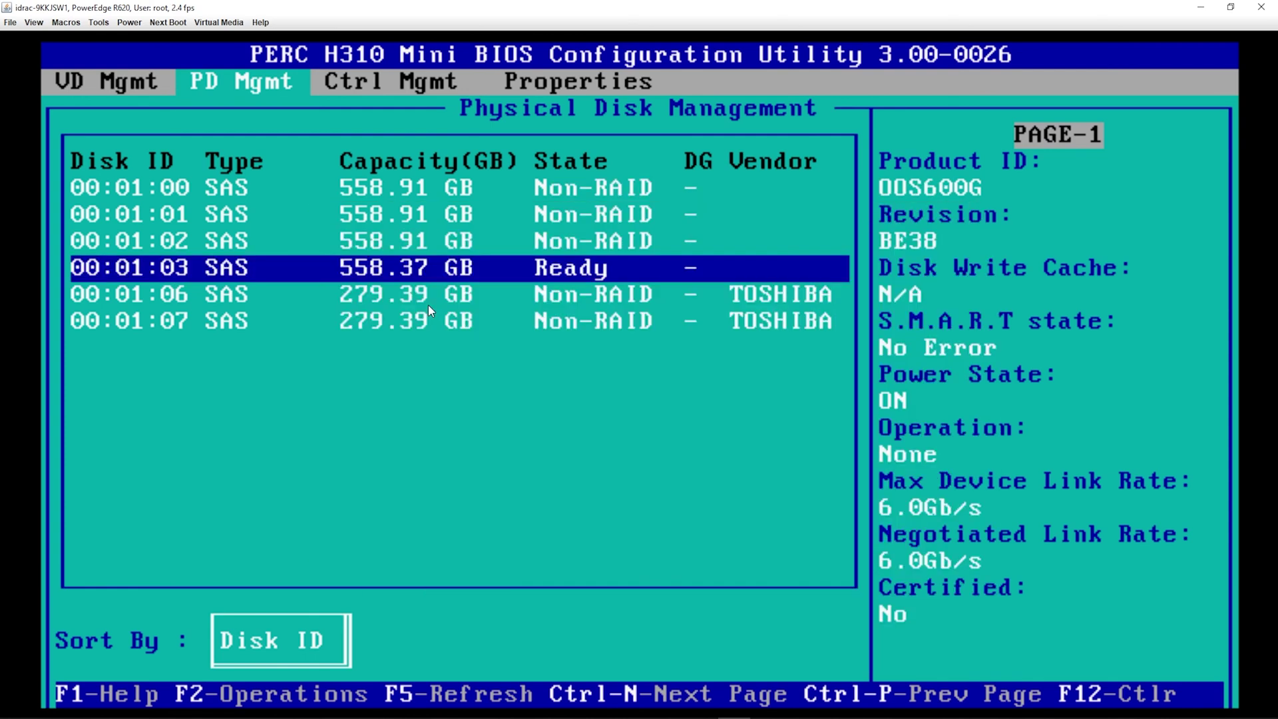
key(Up)
key(F2)
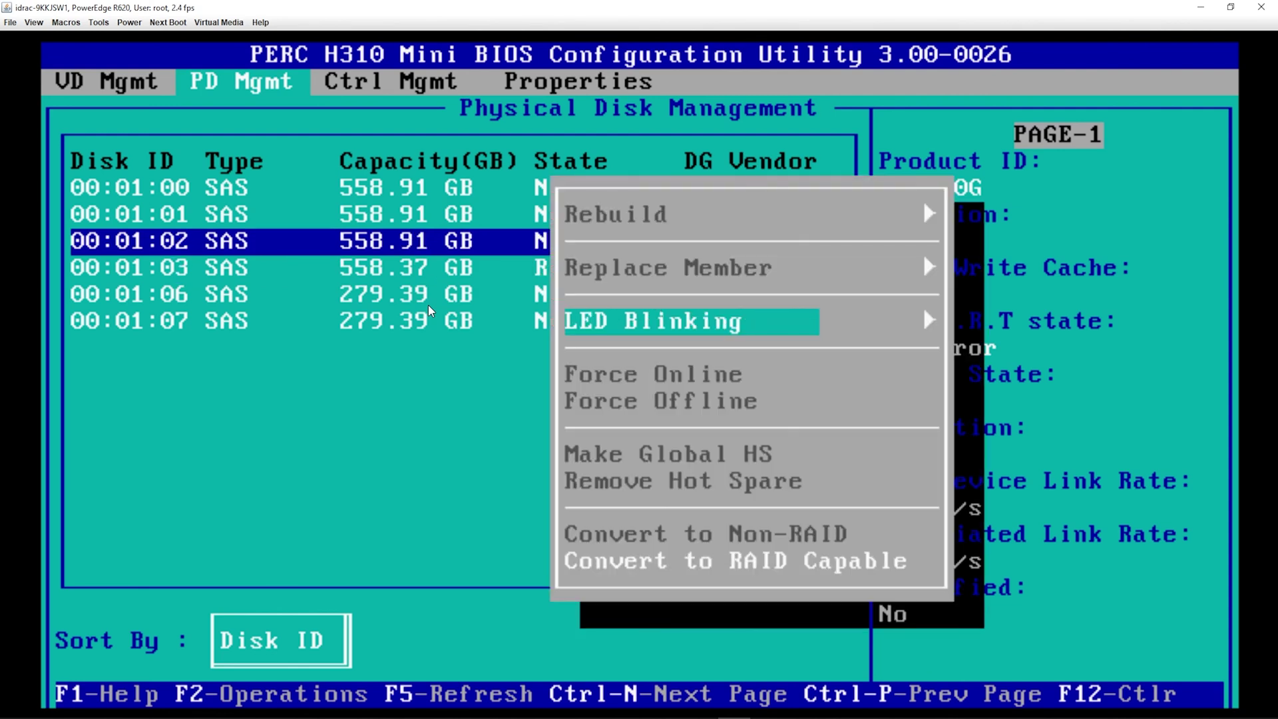
key(Down)
key(Return)
key(Left)
key(Return)
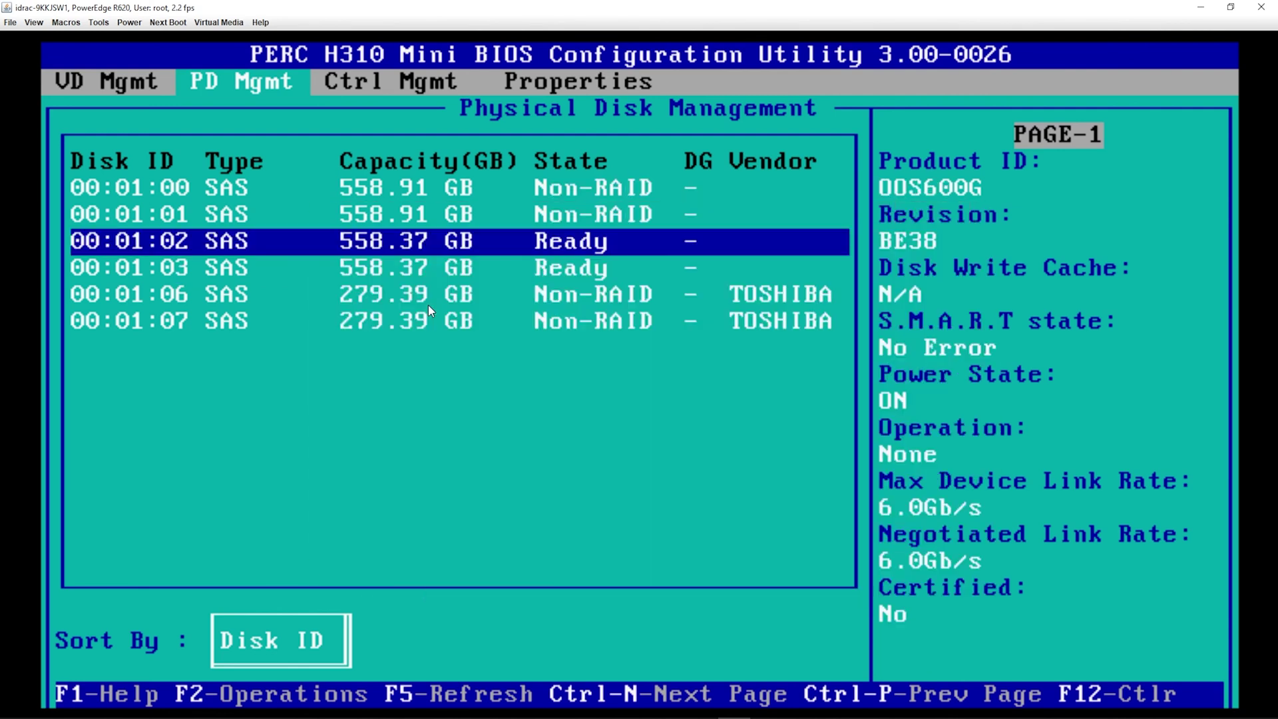
Convert disks 00:01:01 and 00:01:00 to RAID-capable and return to Virtual Disk Management.
key(Up)
key(F2)
key(Down)
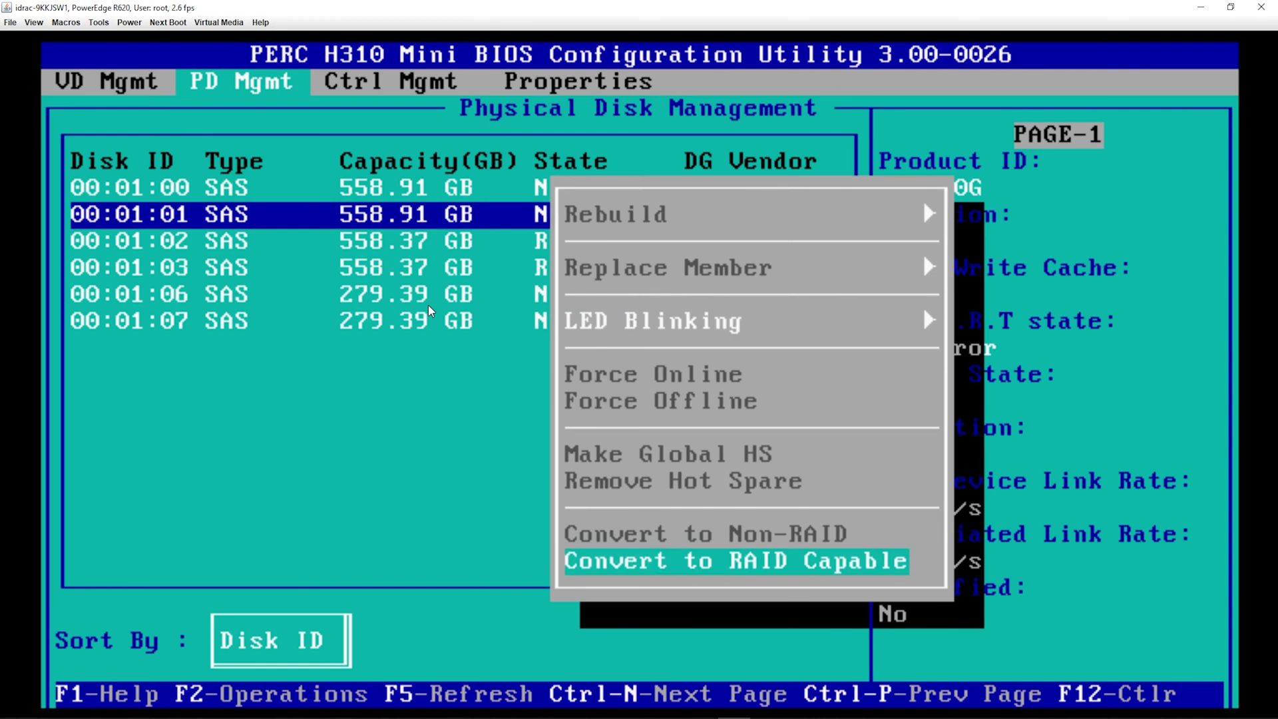
key(Return)
key(Left)
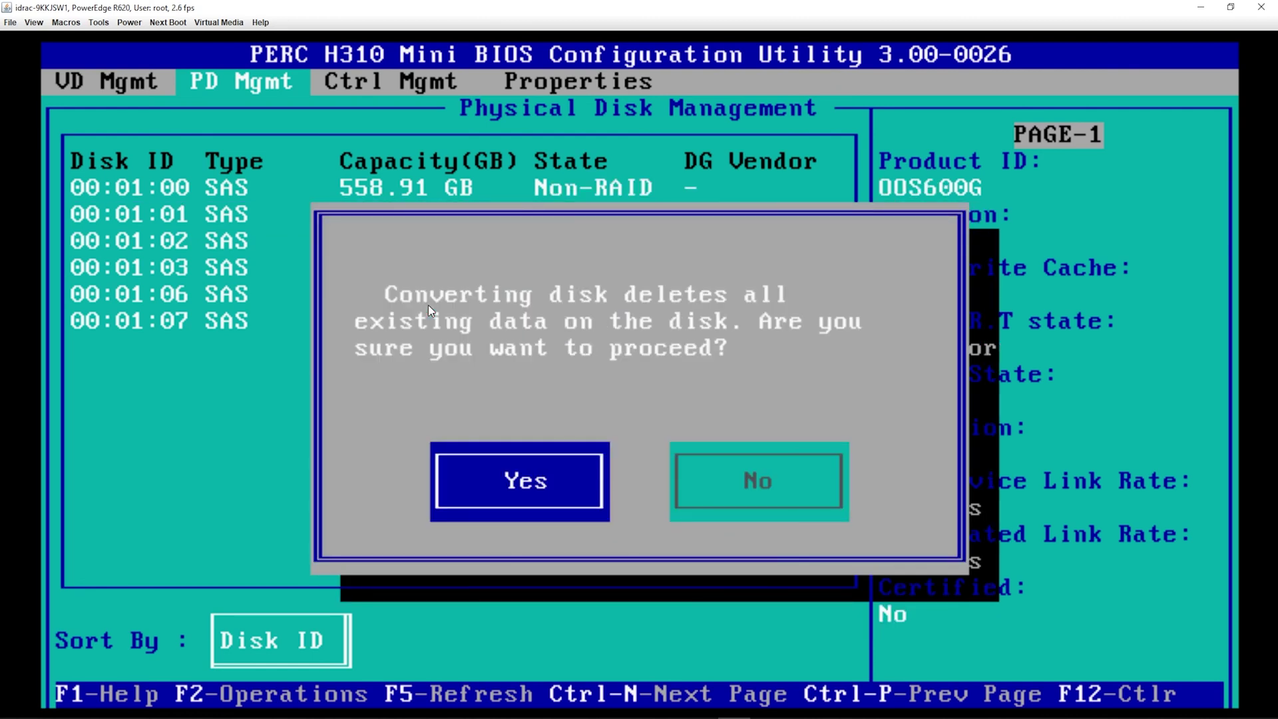
key(Return)
key(Up)
key(F2)
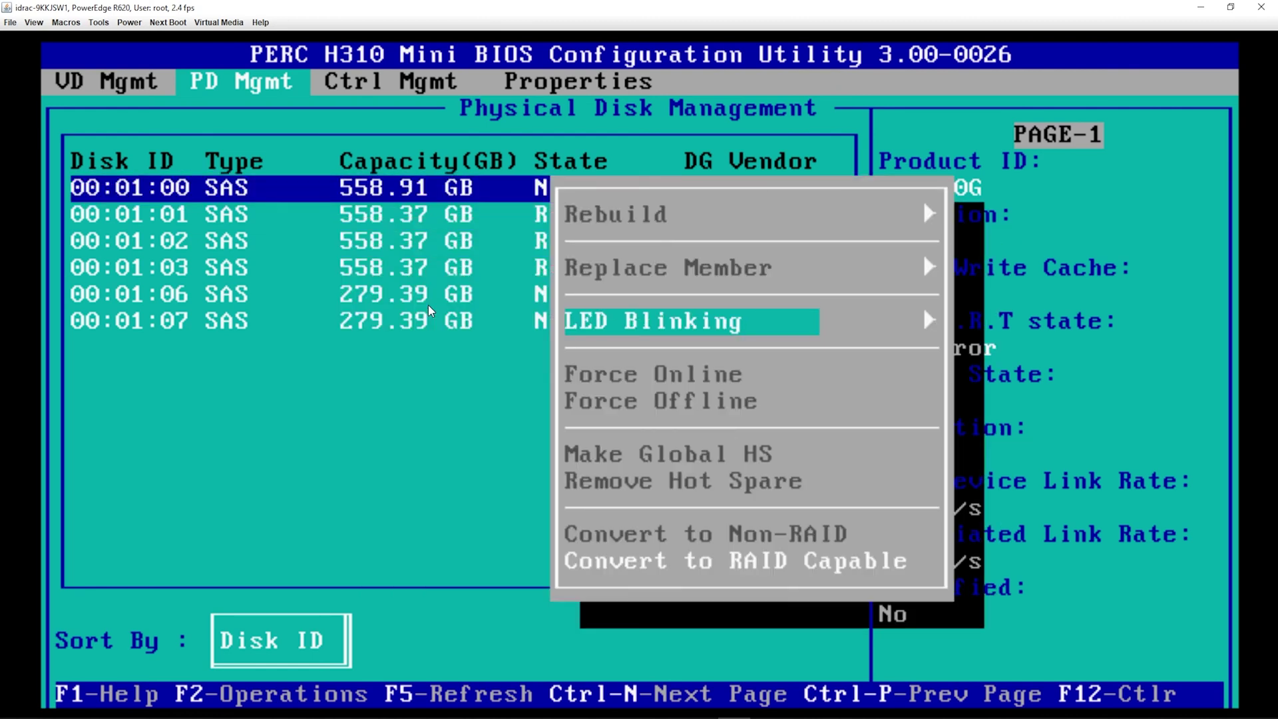
key(Down)
key(Return)
key(Left)
key(Return)
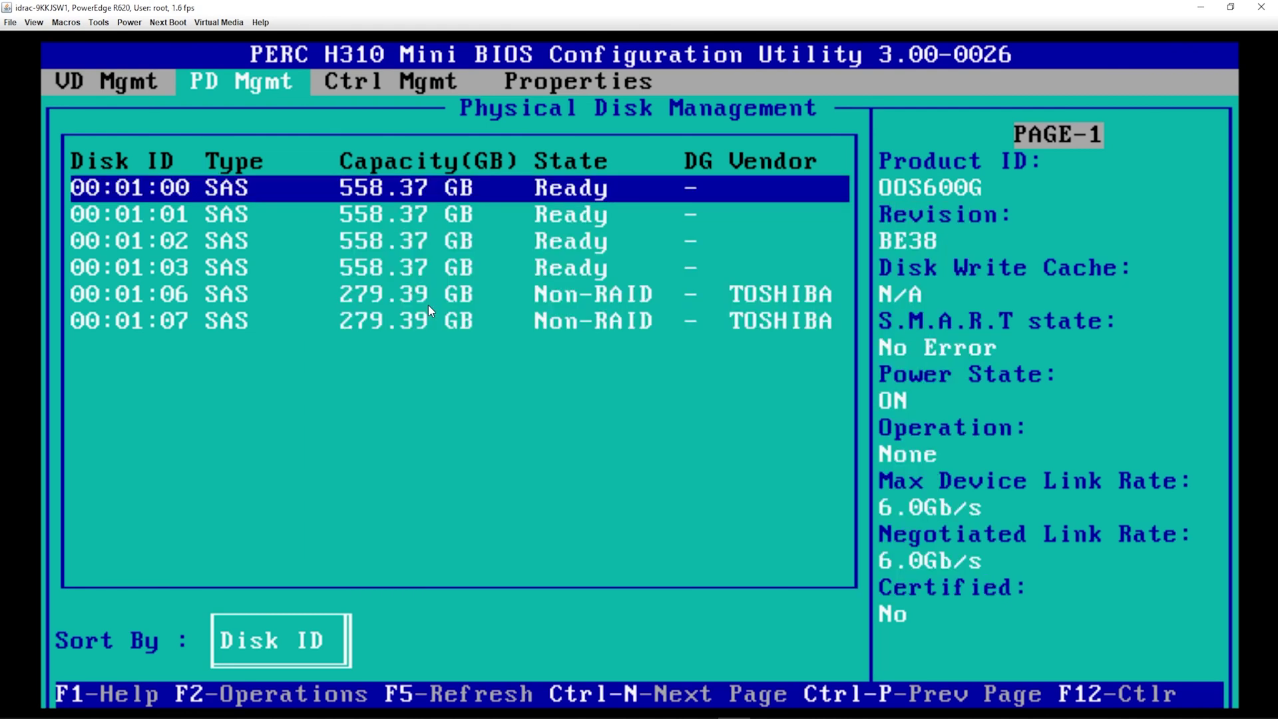
key(ctrl+p)
key(Down)
key(Down)
key(Down)
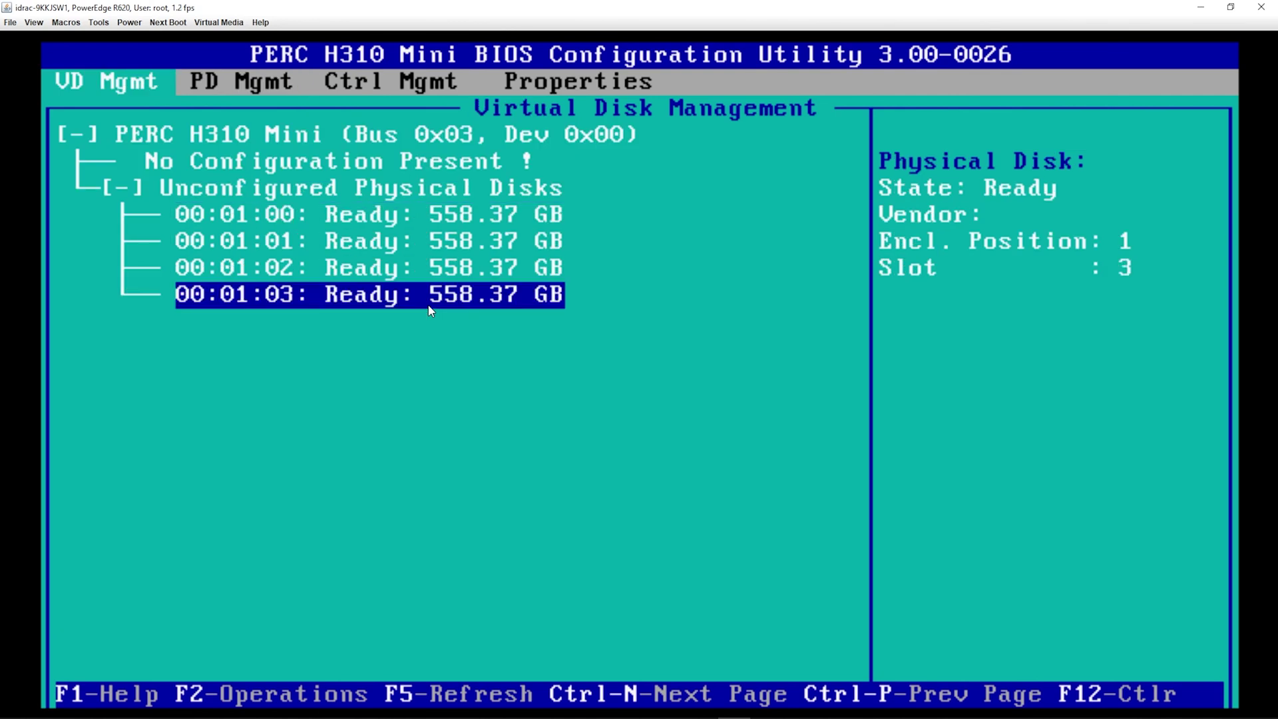
Choose Create New VD from the 'No Configuration Present !' entry.
key(Up)
key(Up)
key(Up)
key(Up)
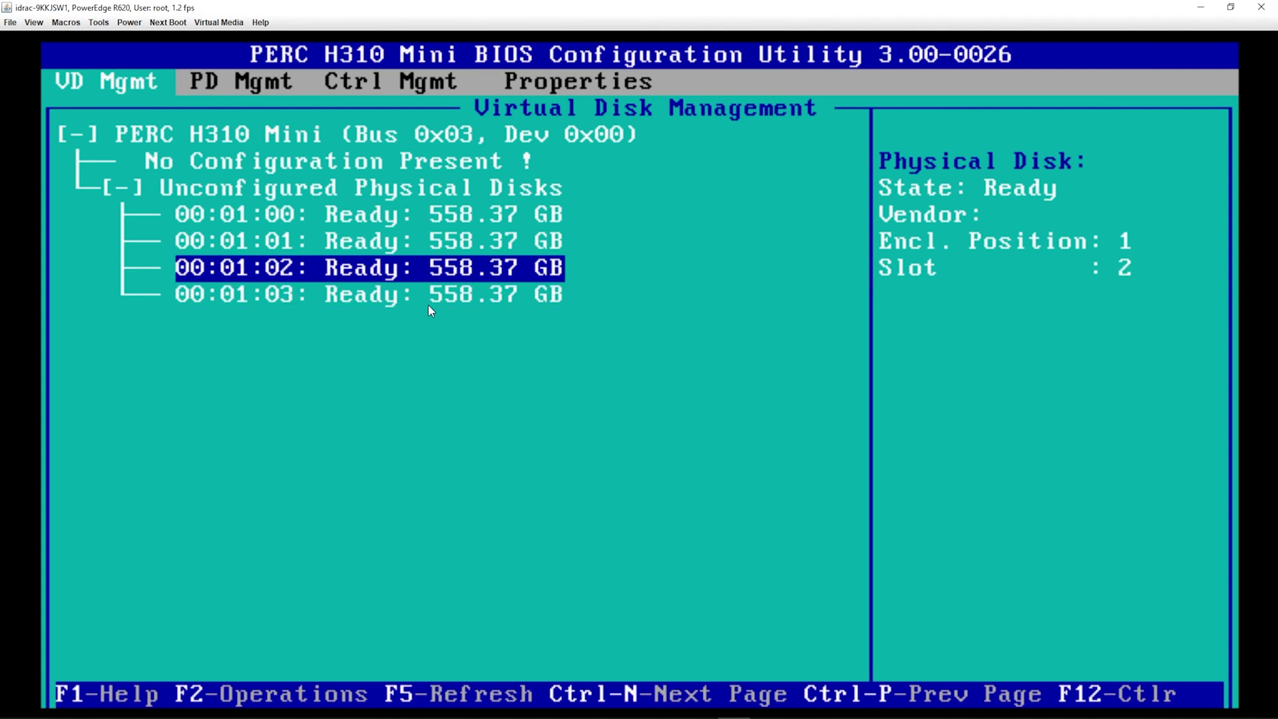
key(Up)
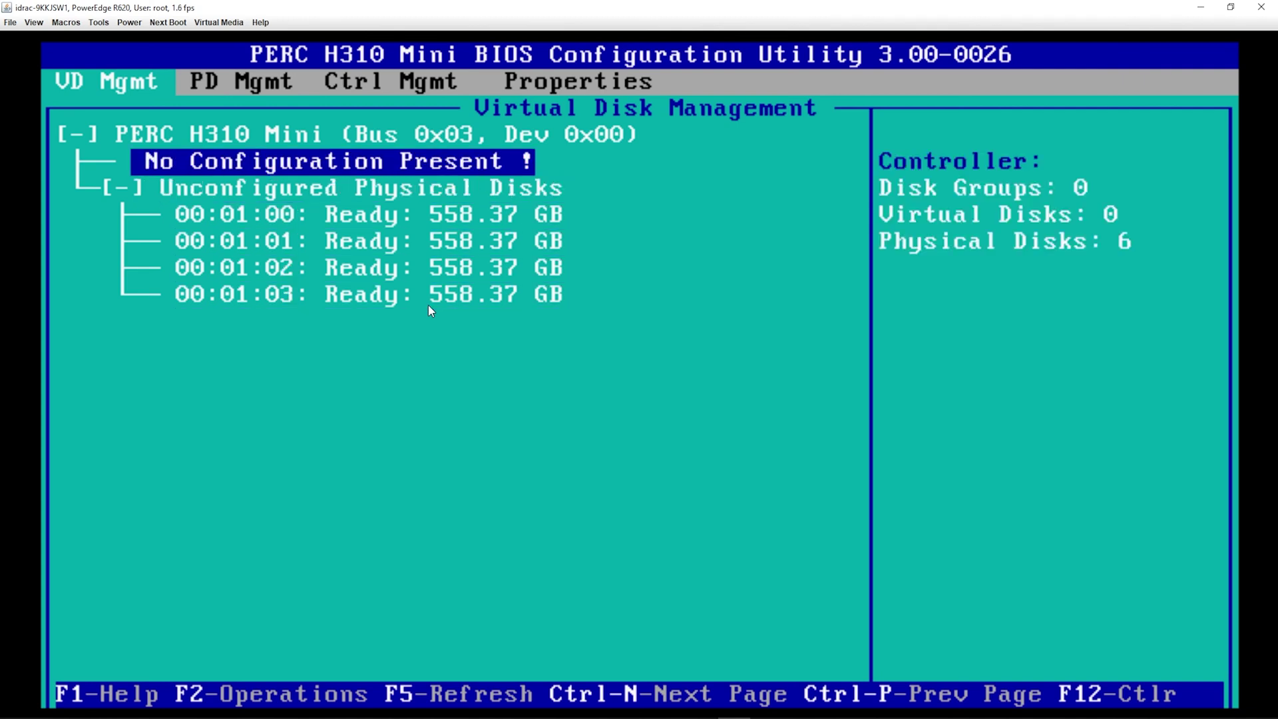
key(F2)
key(Return)
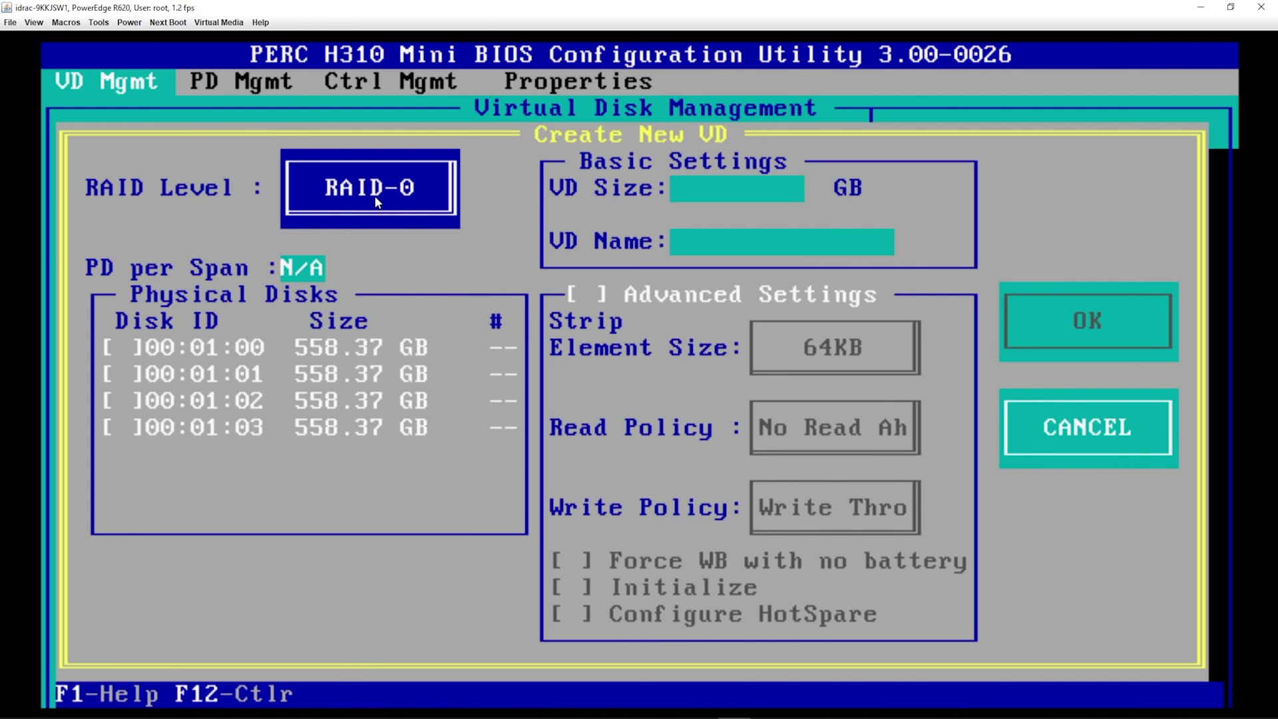
Set the RAID level to RAID-5 and select disks 00:01:00 through 00:01:03.
click(376, 202)
key(Down)
key(Down)
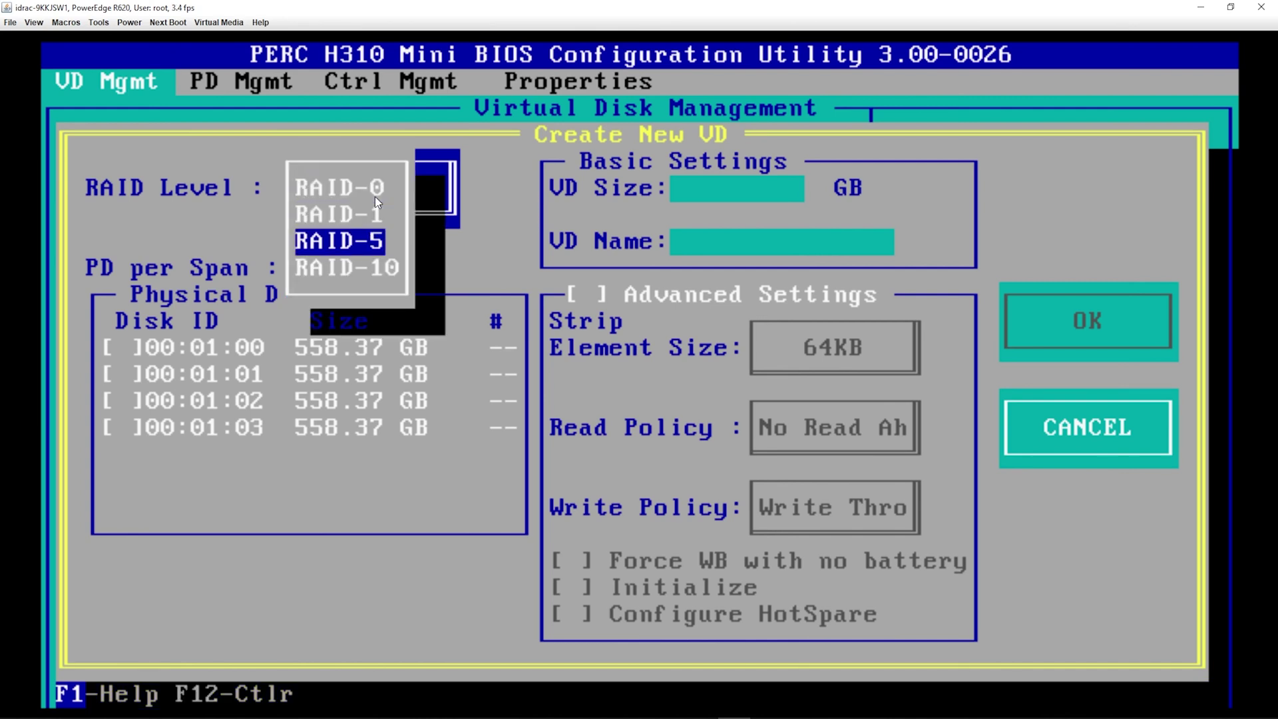
key(Return)
key(Tab)
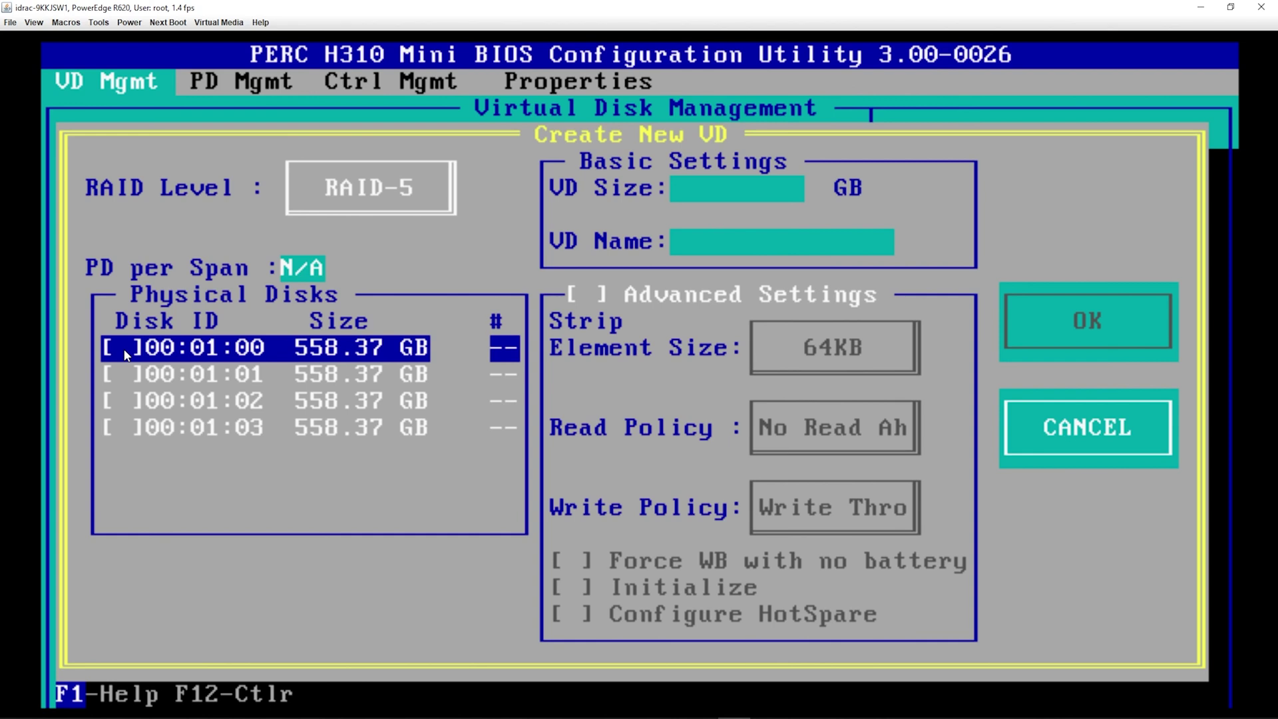
key(space)
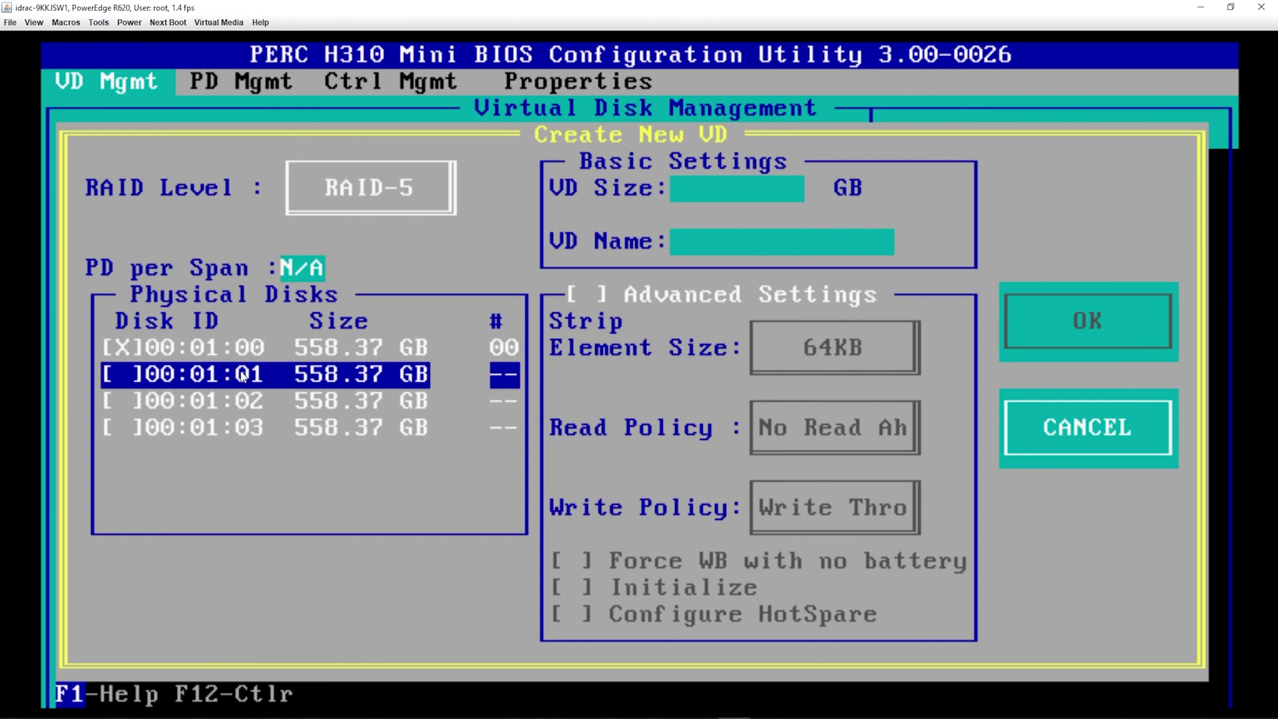
key(space)
key(space)
key(space)
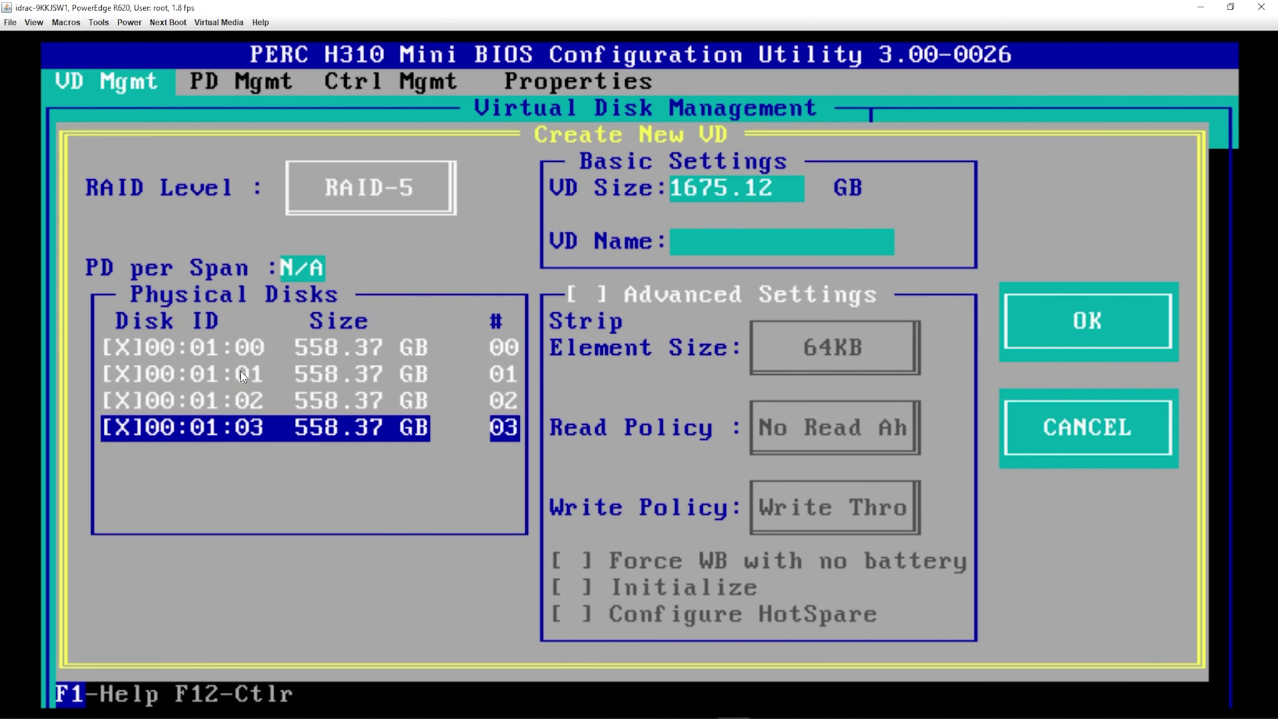
Keep the full 1675.12 GB size, confirm the virtual disk, and acknowledge the initialization notice.
key(Tab)
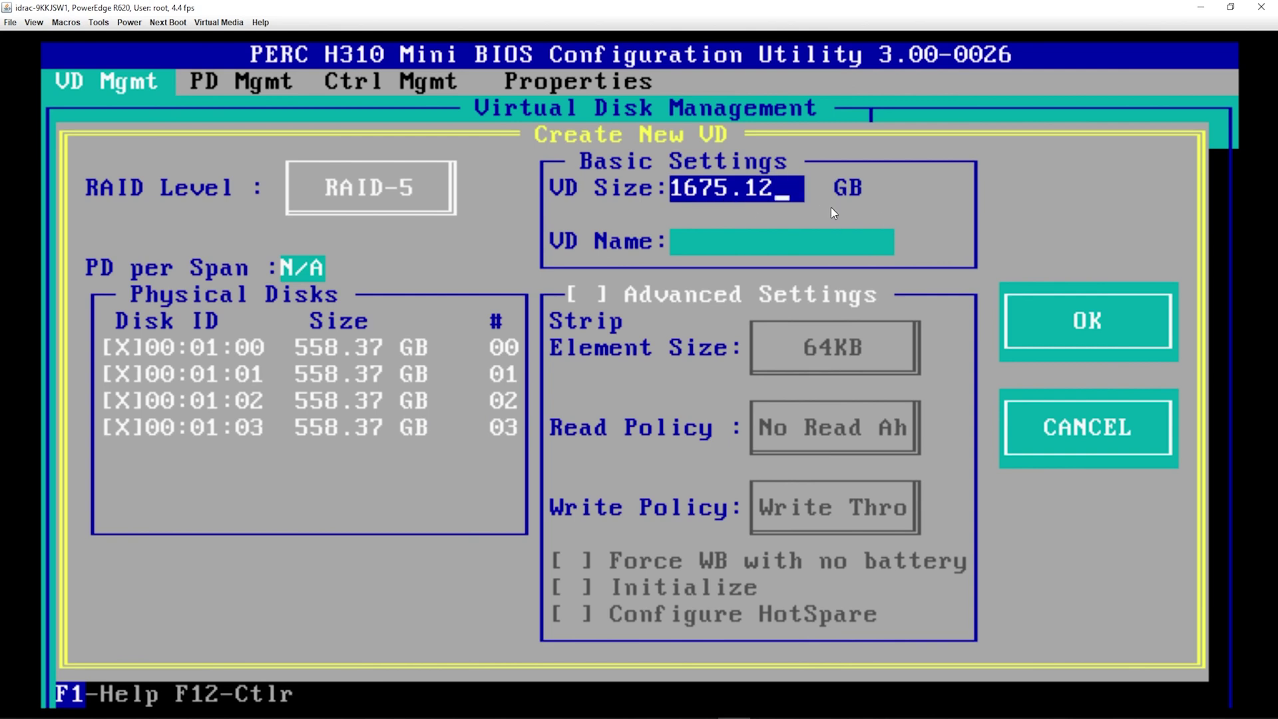
key(End)
key(Tab)
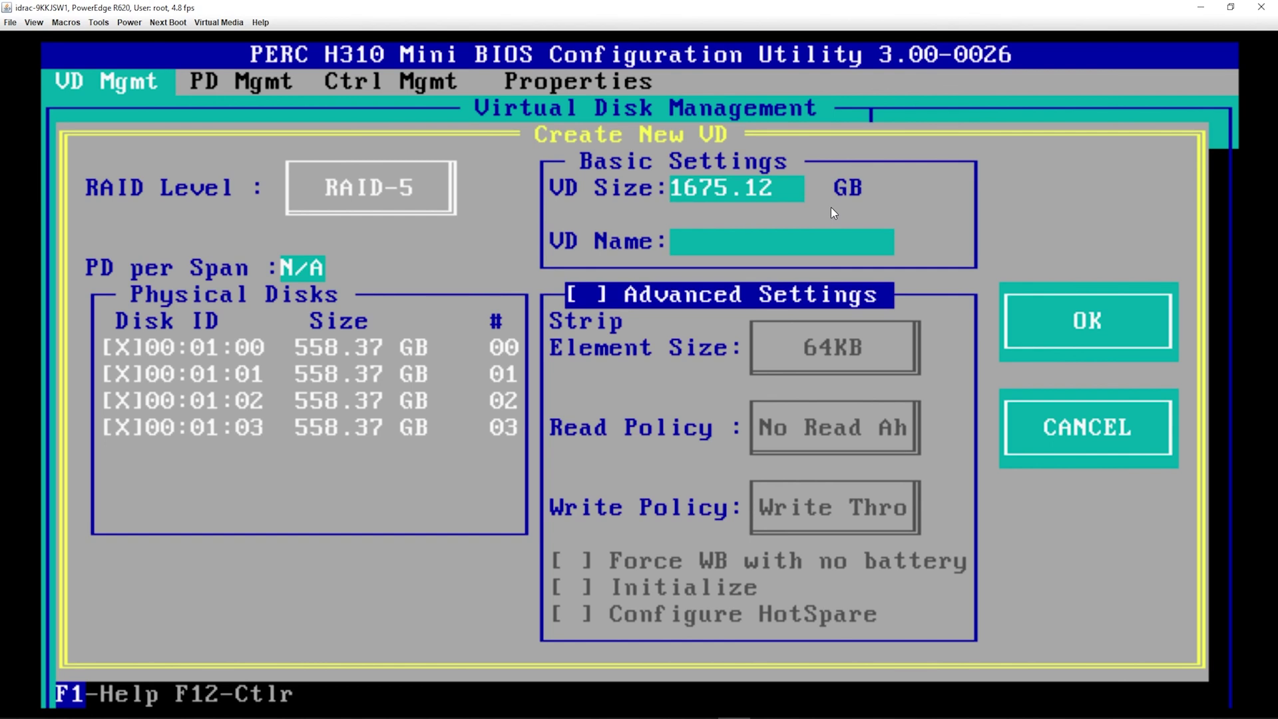
key(Tab)
key(Return)
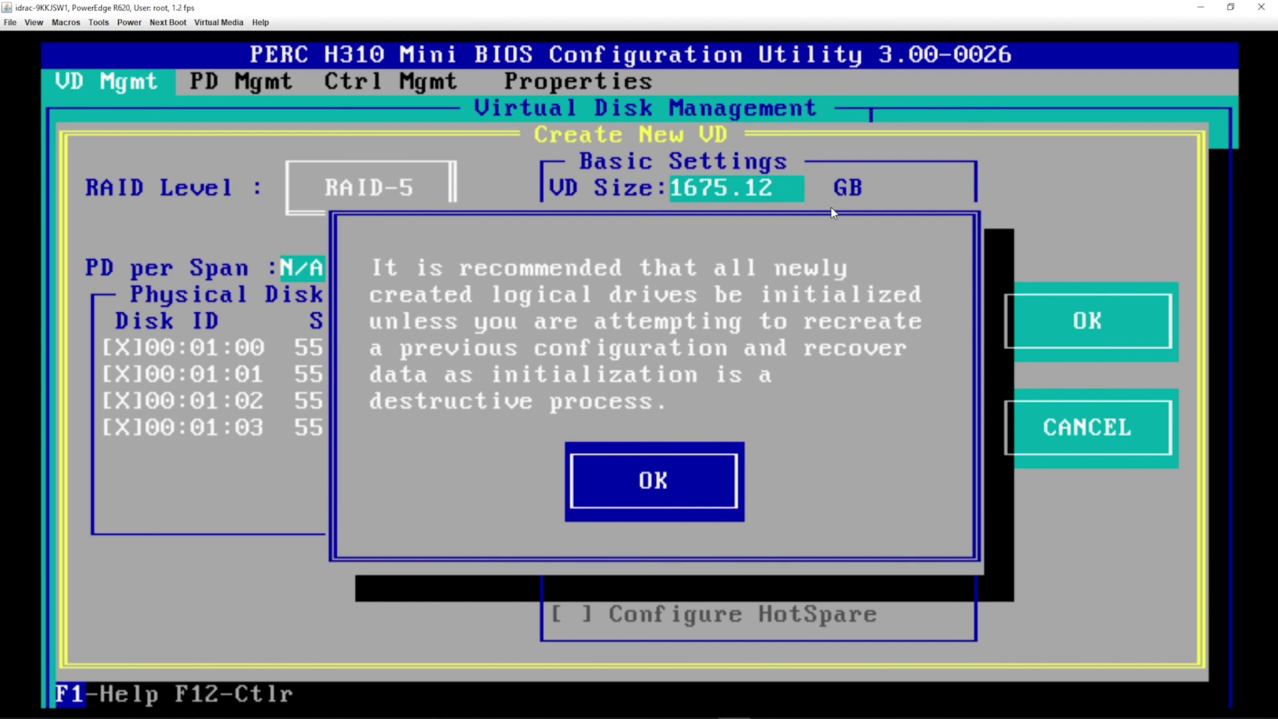
key(Return)
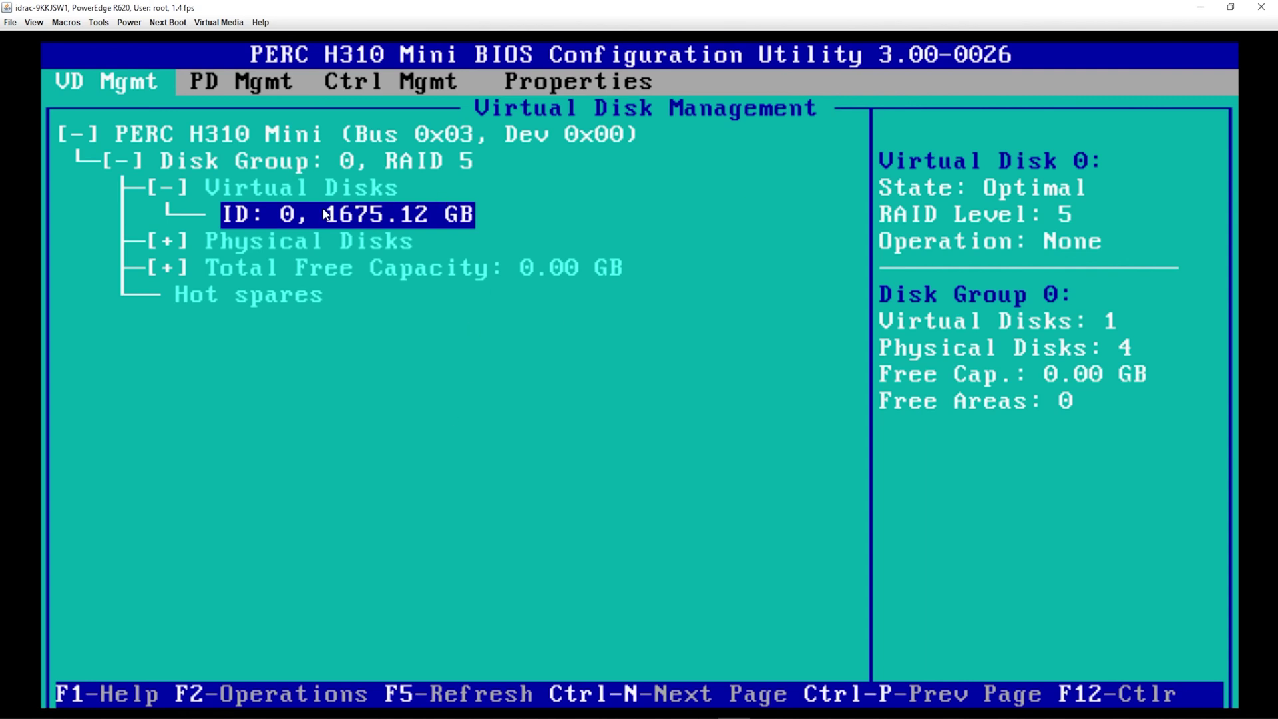
Start initialization on Virtual Disk 0 and close its properties dialog.
key(F2)
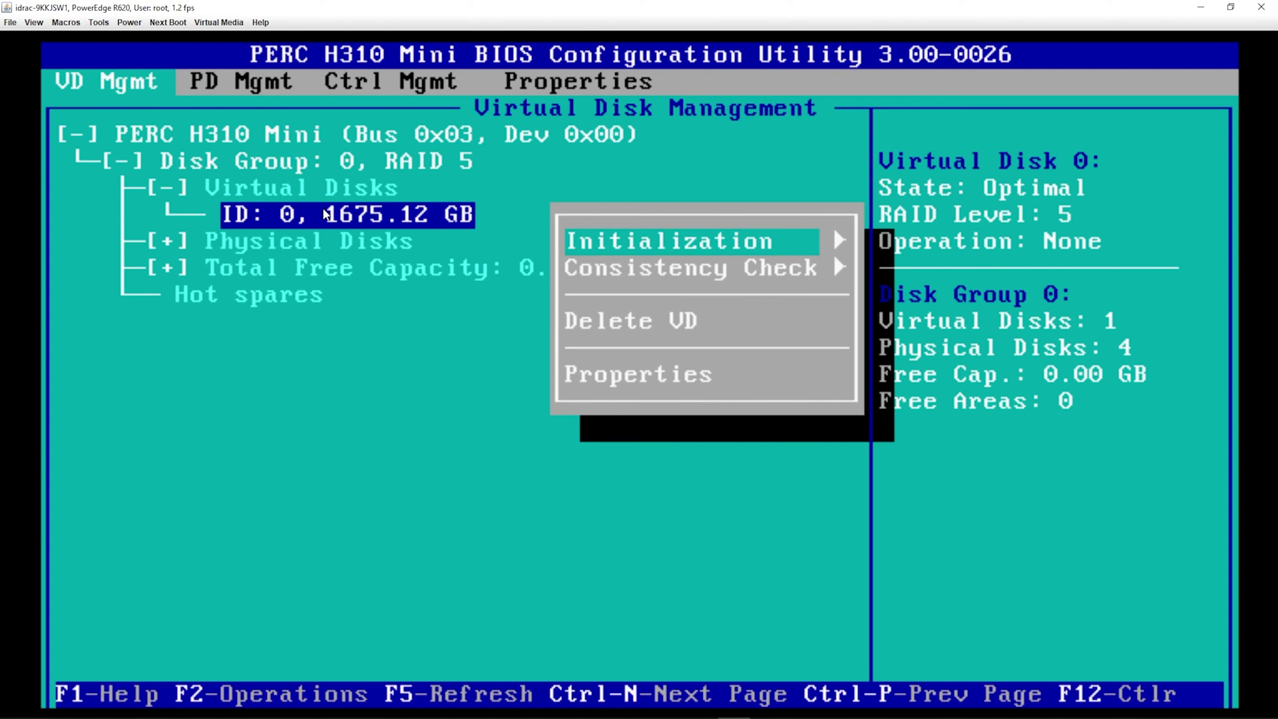
key(Return)
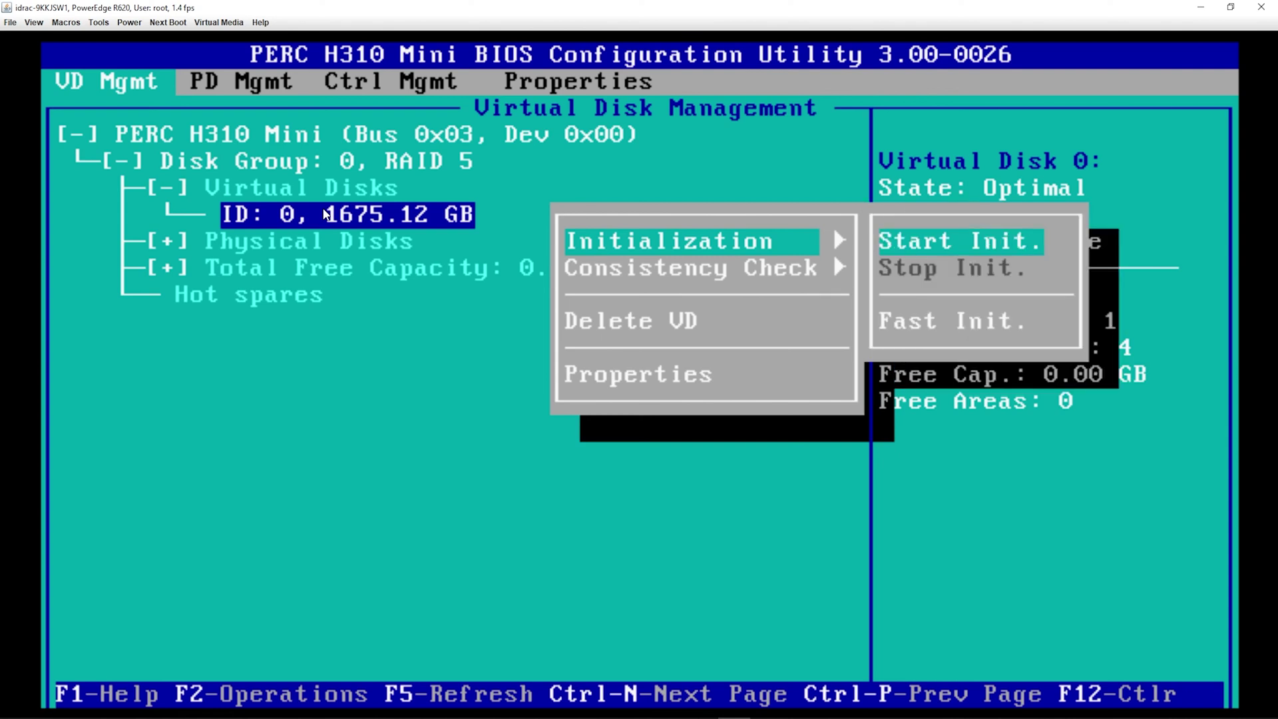
key(Escape)
key(Escape)
key(Return)
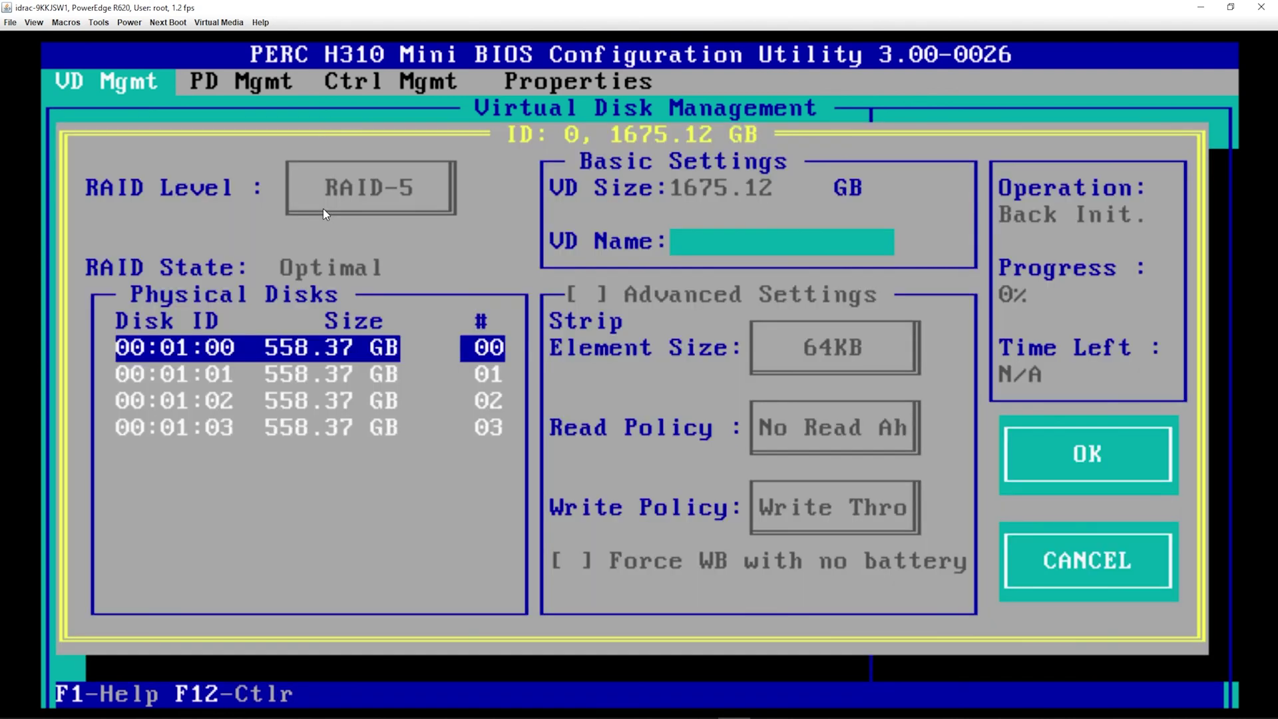
key(Down)
key(Down)
key(Down)
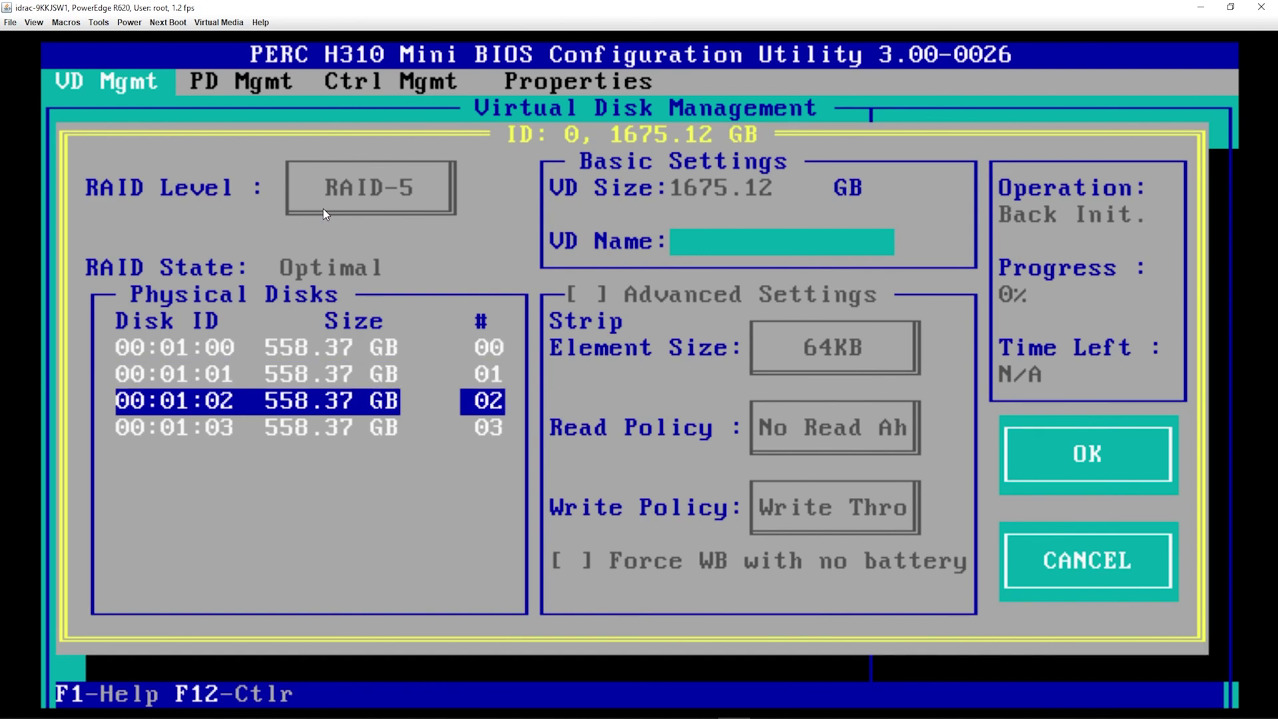
key(Tab)
key(Tab)
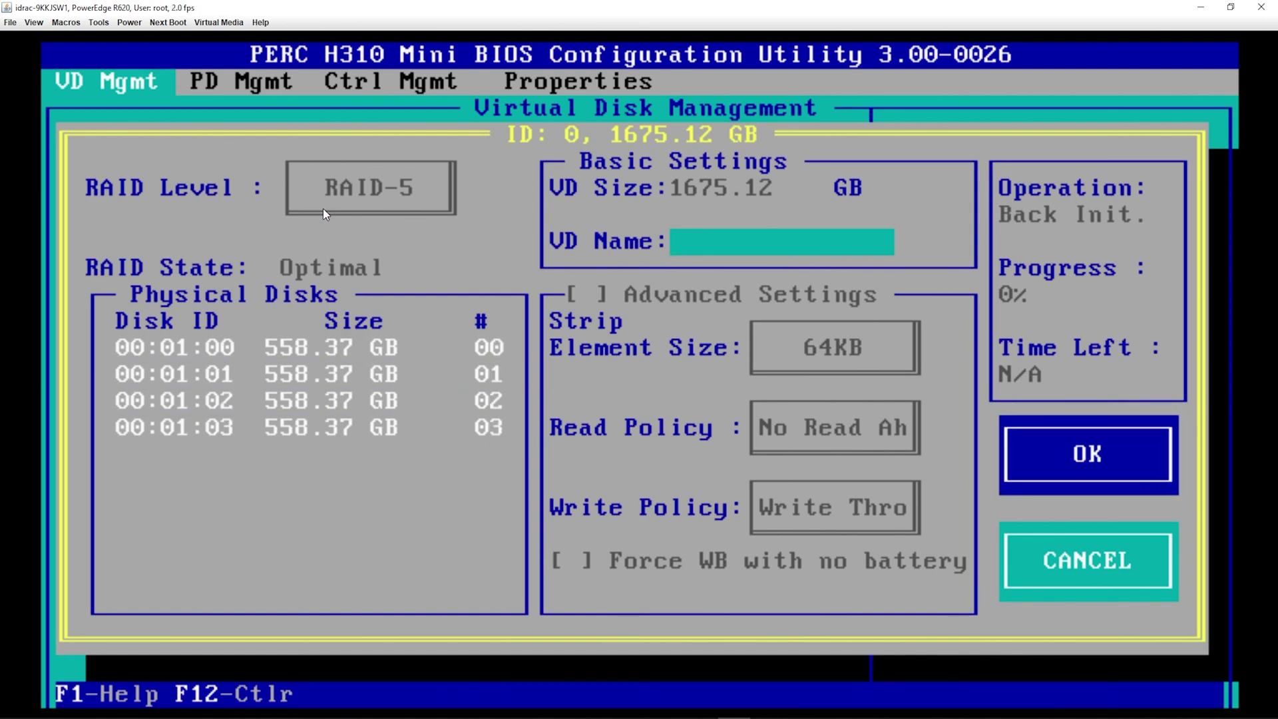
key(Return)
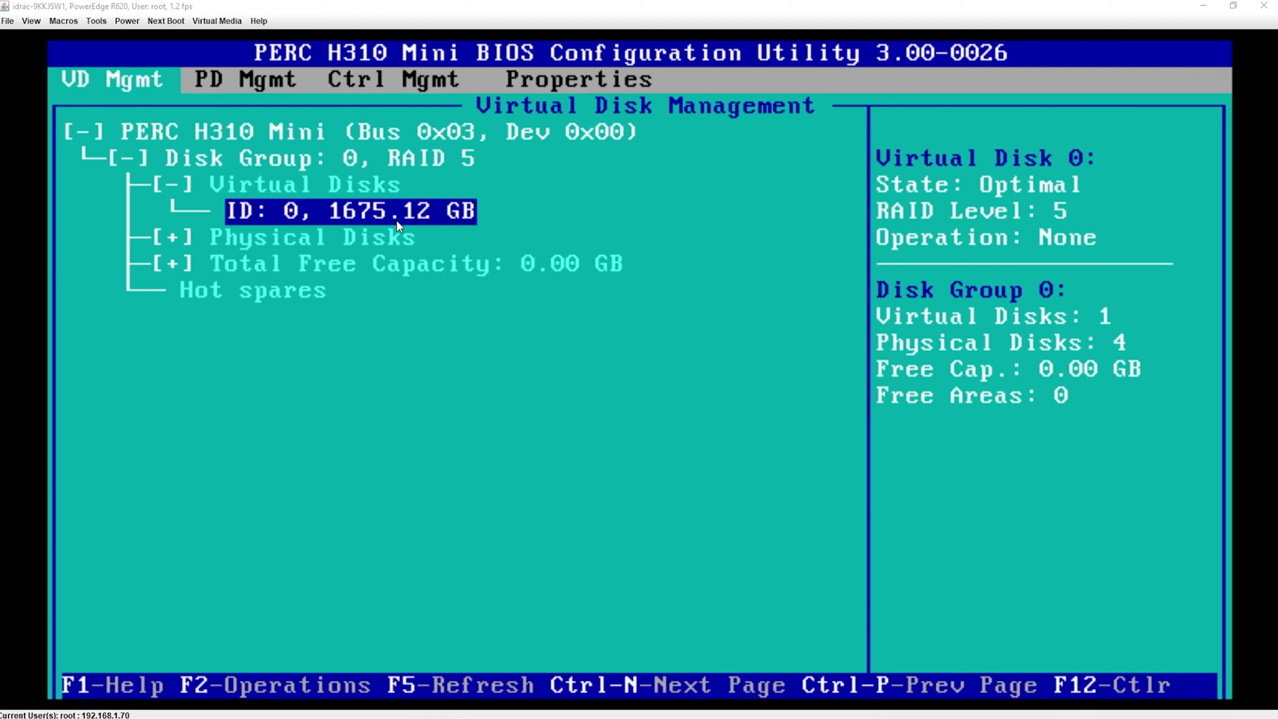
Exit the configuration utility with OK and open the console's Macros menu.
key(Escape)
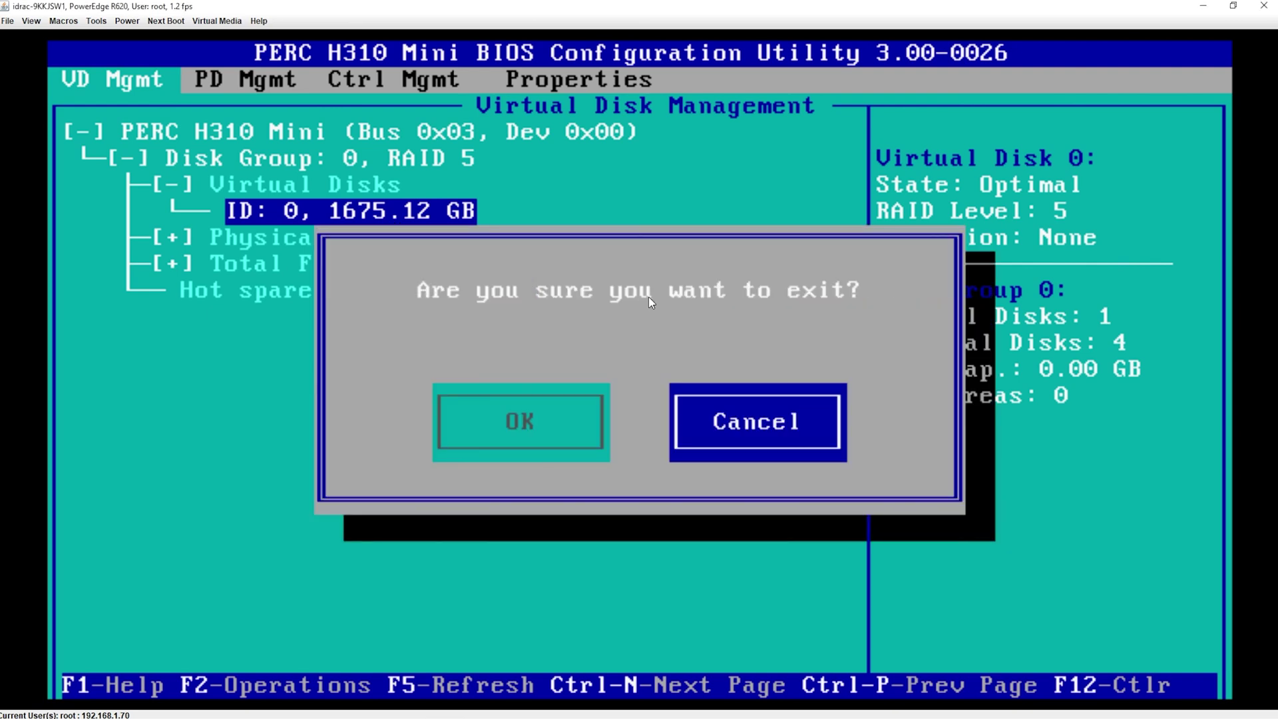
key(Left)
key(Return)
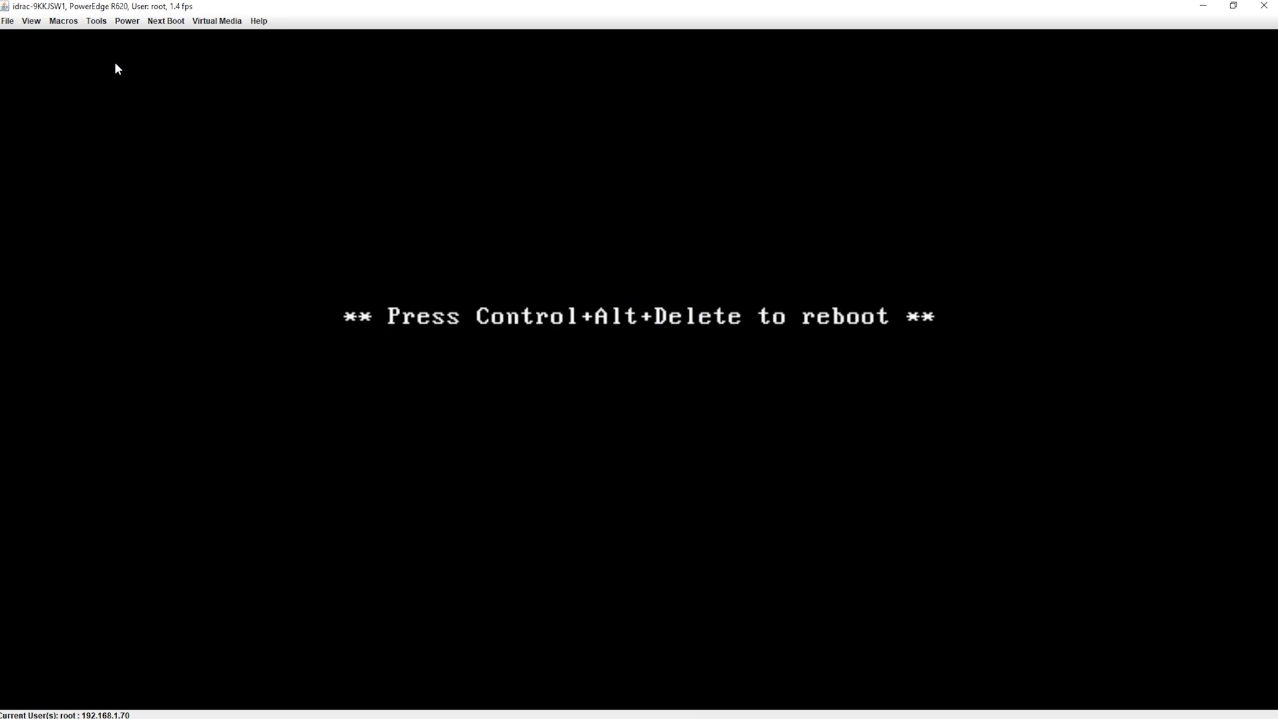
click(66, 22)
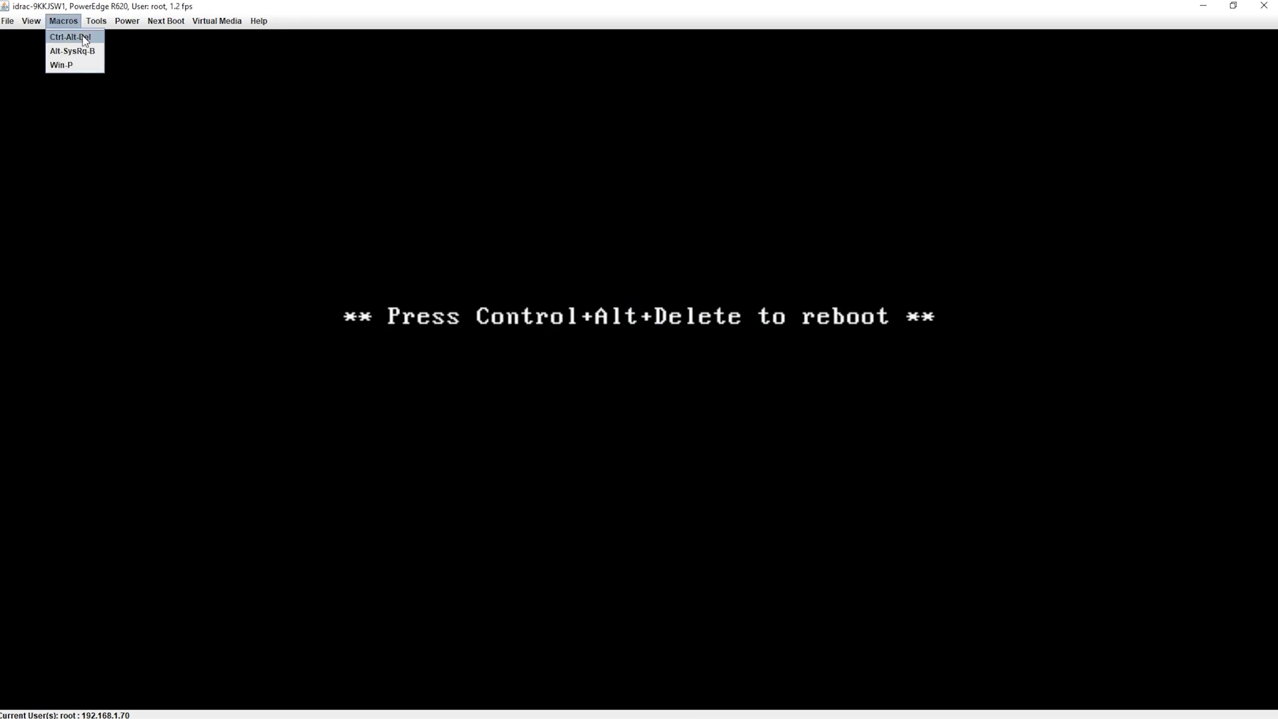